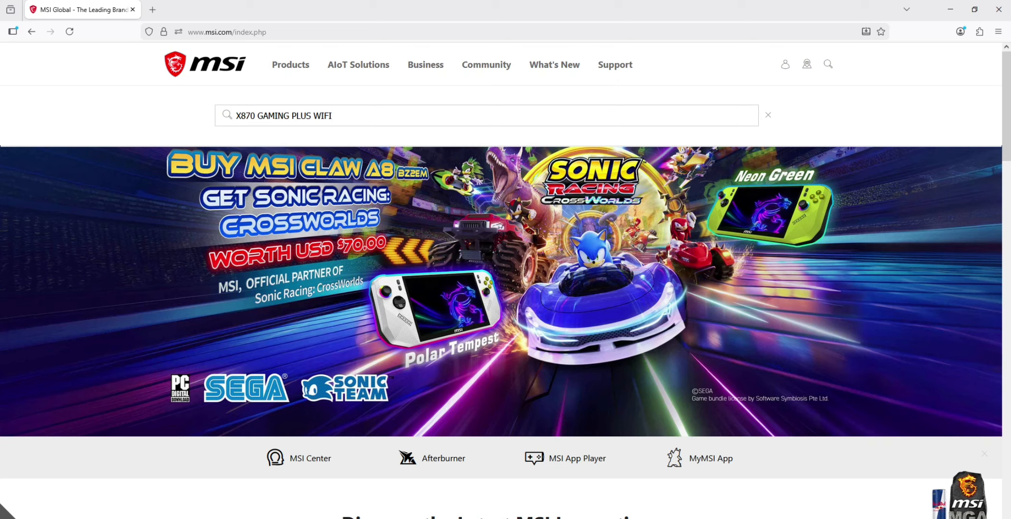
Search the MSI site for X870 GAMING PLUS WIFI and open that motherboard's driver downloads on its support page
key(Return)
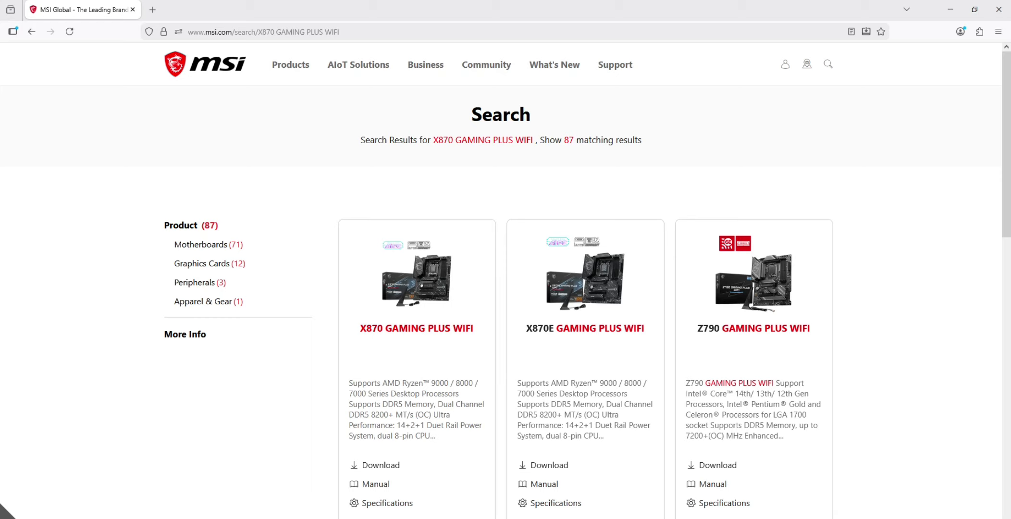
click(417, 328)
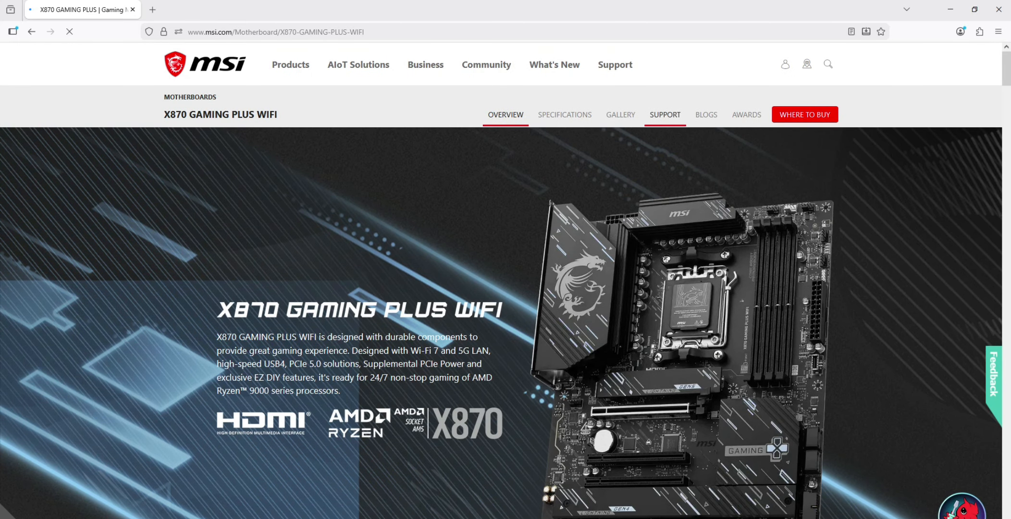
click(665, 115)
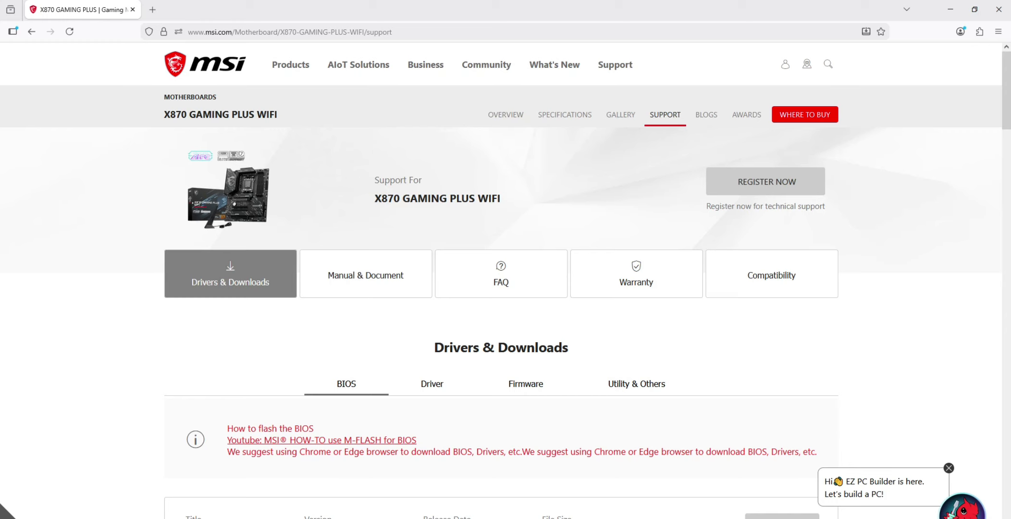
scroll(433, 283, down, 3)
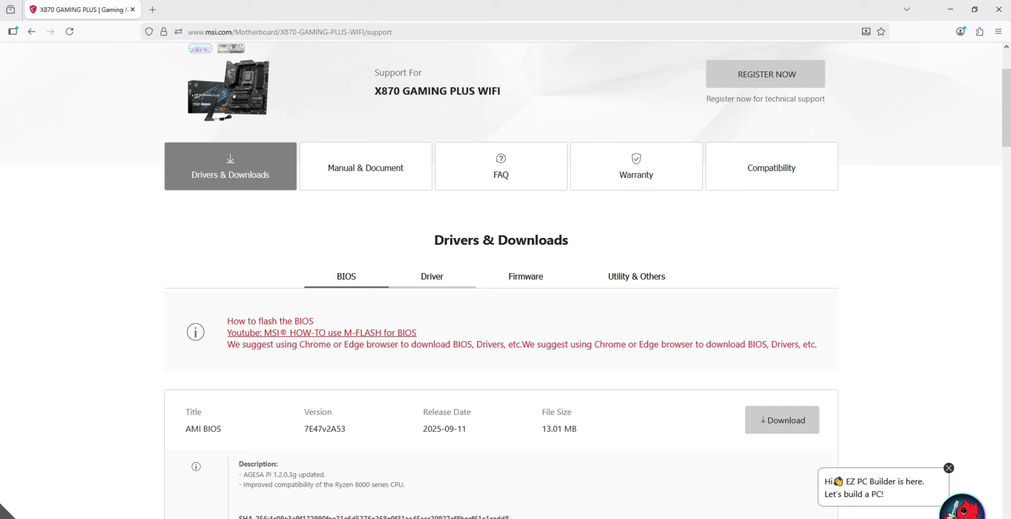
click(432, 276)
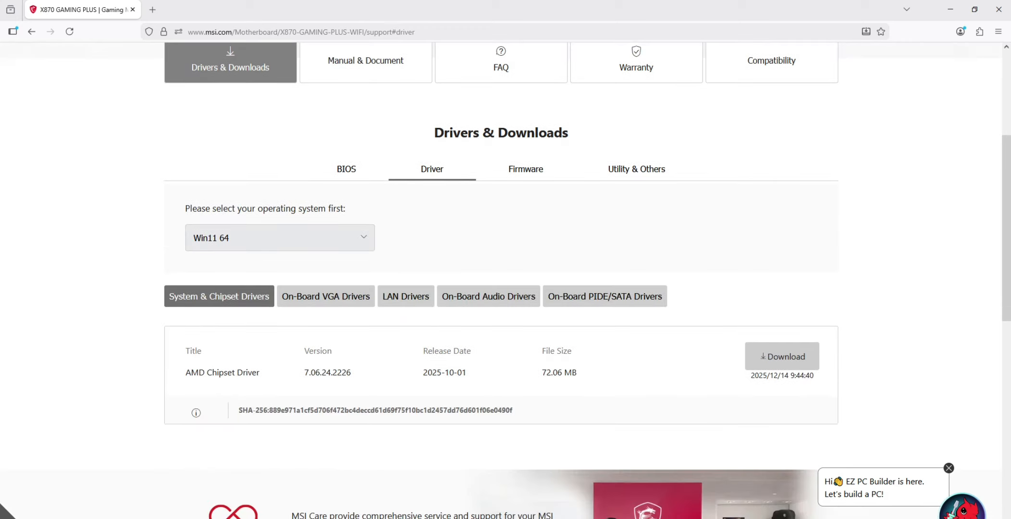
Choose Win11 64 as the operating system for the motherboard's driver list
click(280, 238)
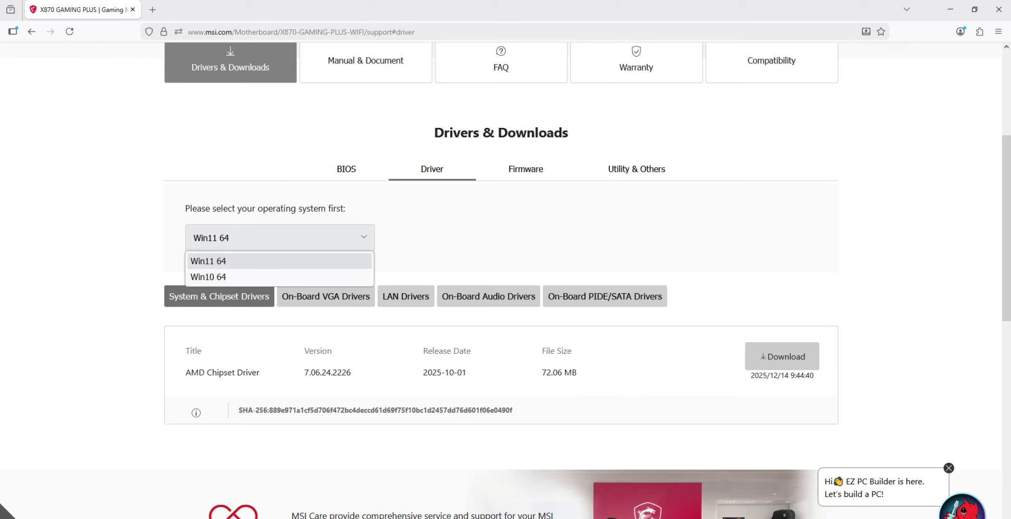
click(280, 261)
scroll(501, 279, up, 5)
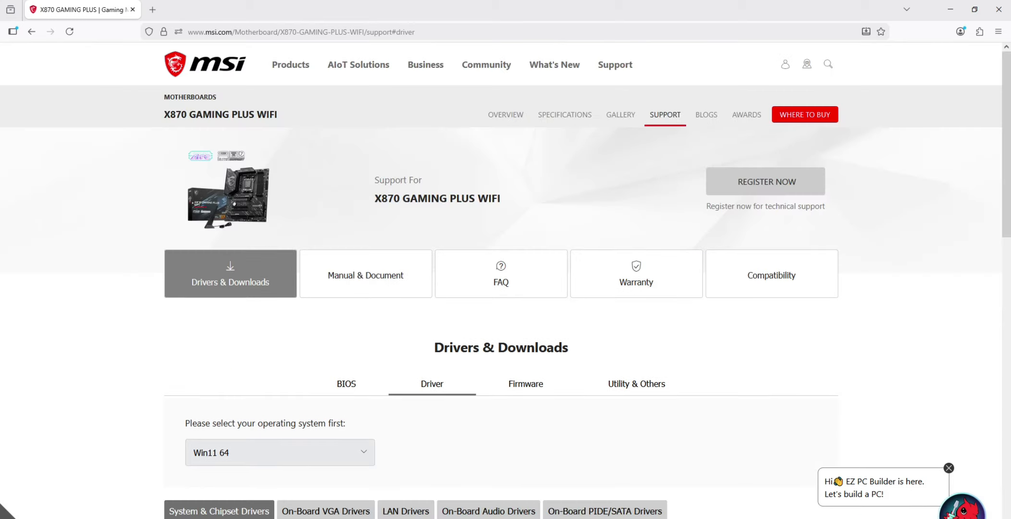
drag(375, 197, 501, 198)
click(510, 216)
scroll(501, 279, down, 3)
click(280, 291)
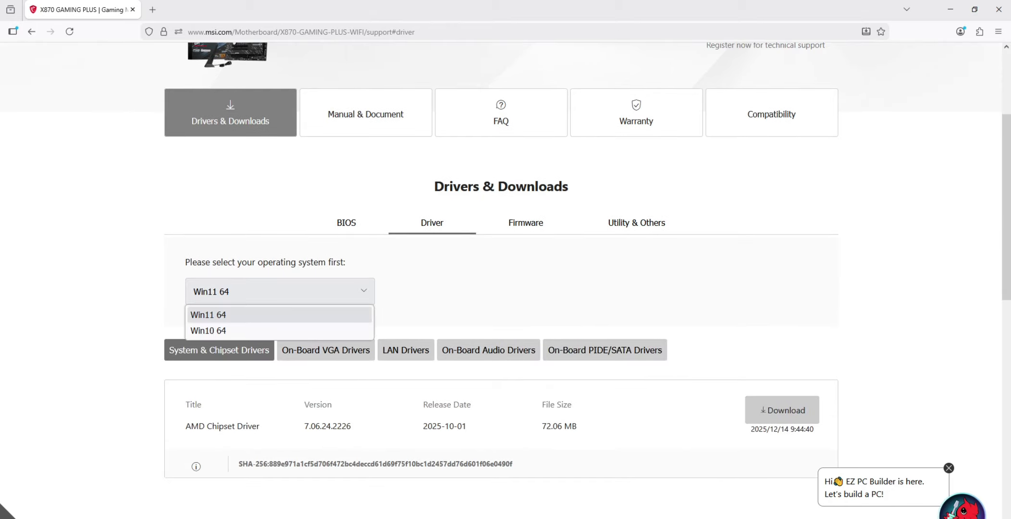
click(280, 314)
Download the AMD Chipset Driver from the system and chipset drivers
scroll(501, 278, down, 3)
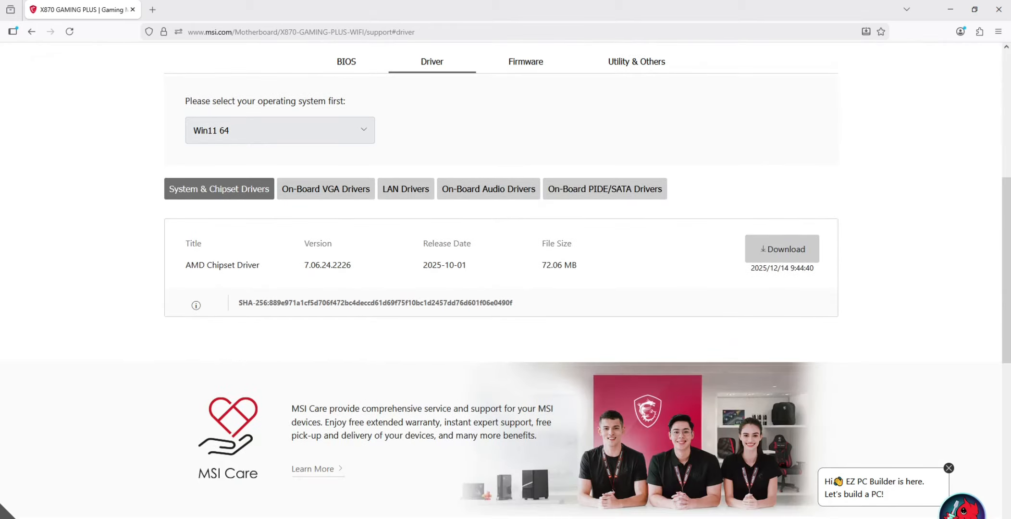
drag(185, 265, 259, 265)
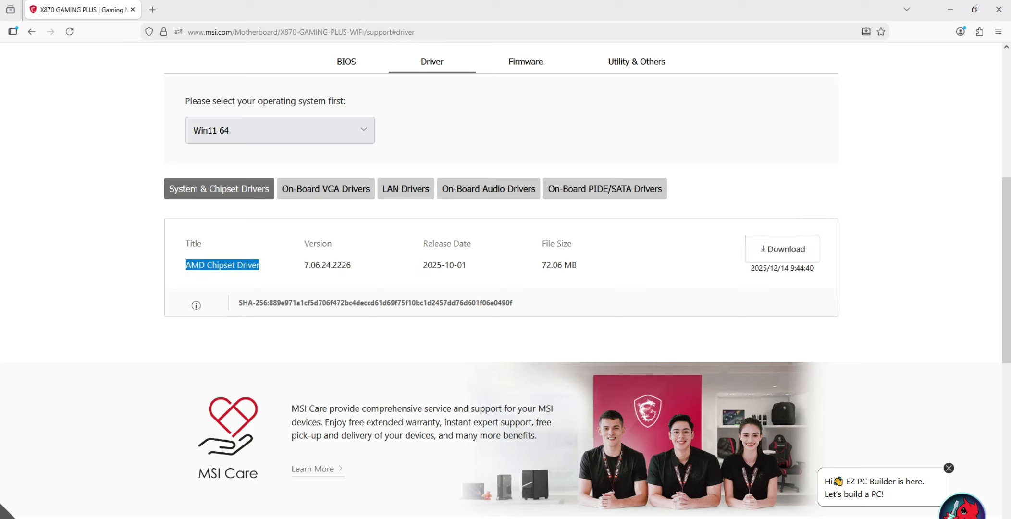
click(781, 249)
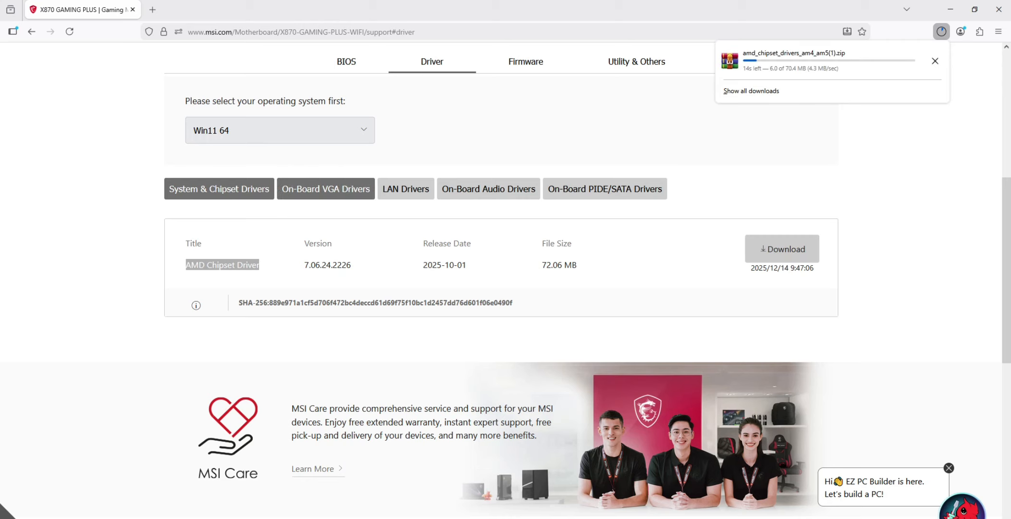
Check the on-board AMD Graphics Drivers entry and download the Realtek PCI-E Ethernet Drivers from the LAN drivers
click(325, 189)
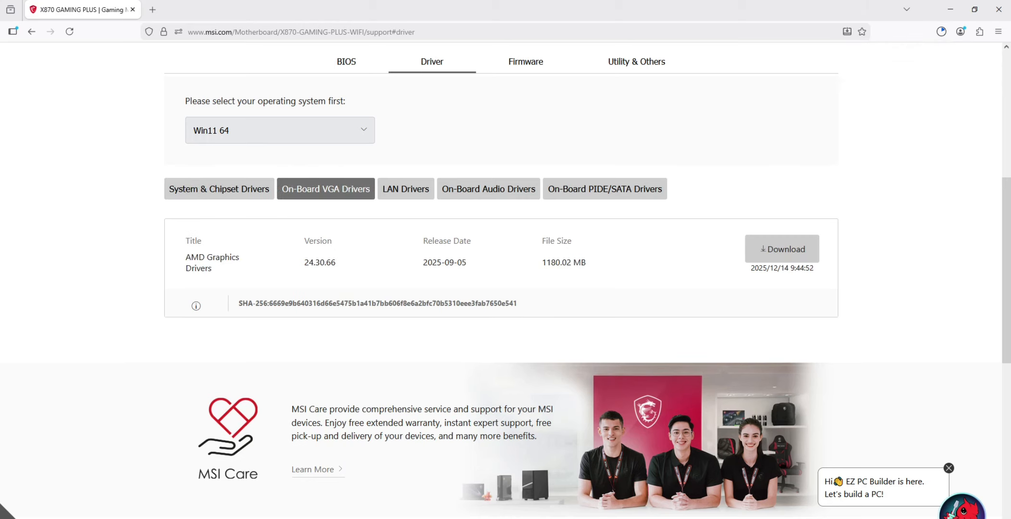
drag(207, 258, 212, 269)
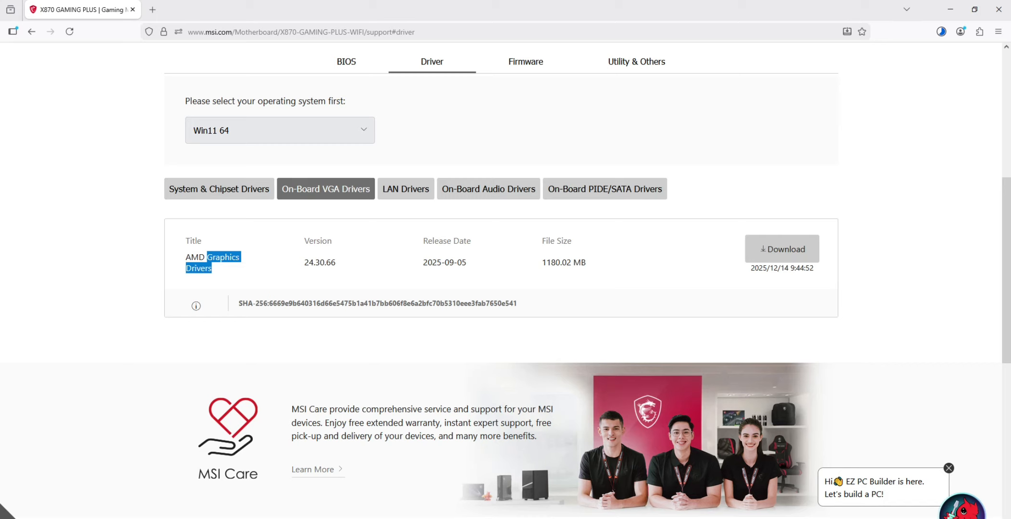
click(405, 189)
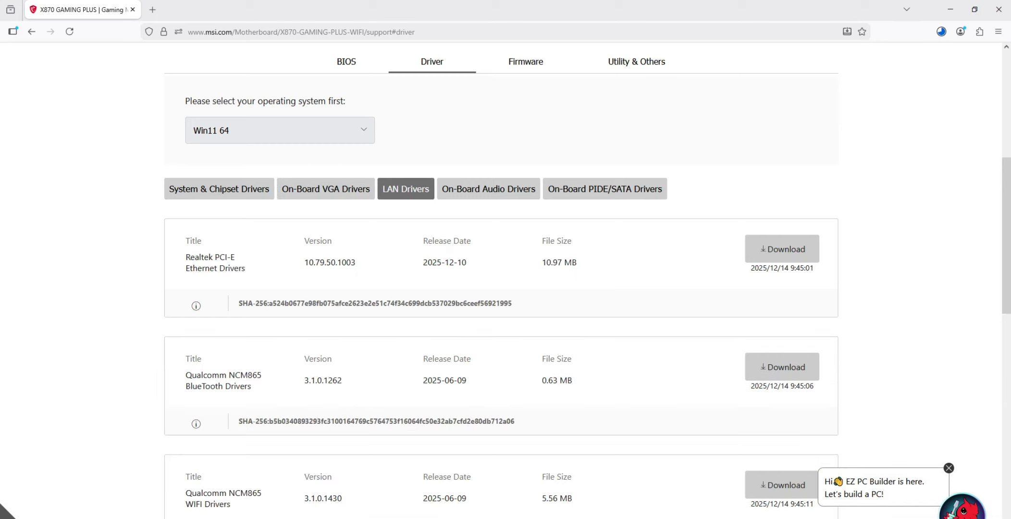
mouse_move(215, 258)
mouse_down()
mouse_move(241, 269)
mouse_move(215, 258)
mouse_up()
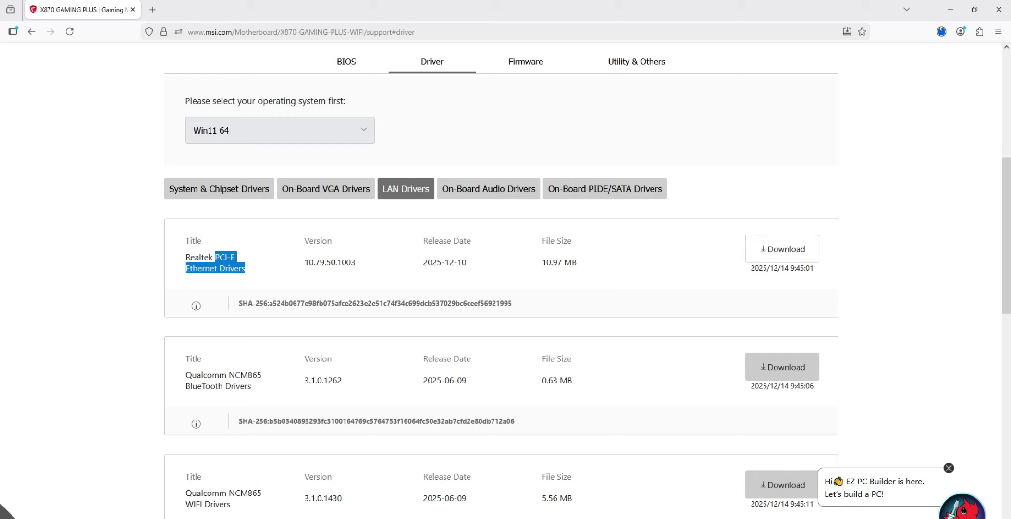
click(782, 249)
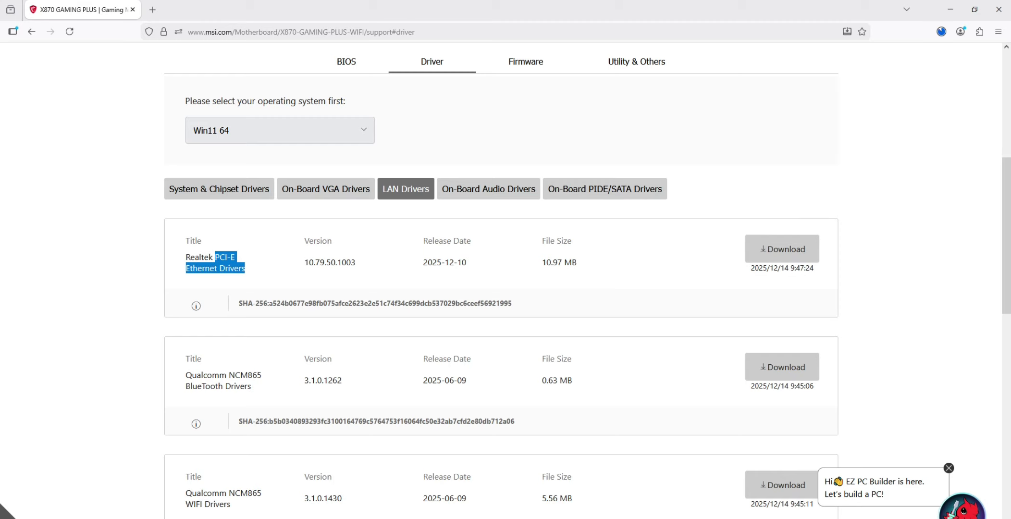
Download the Qualcomm NCM865 BlueTooth Drivers and the Qualcomm NCM865 WIFI Drivers
drag(186, 387, 251, 386)
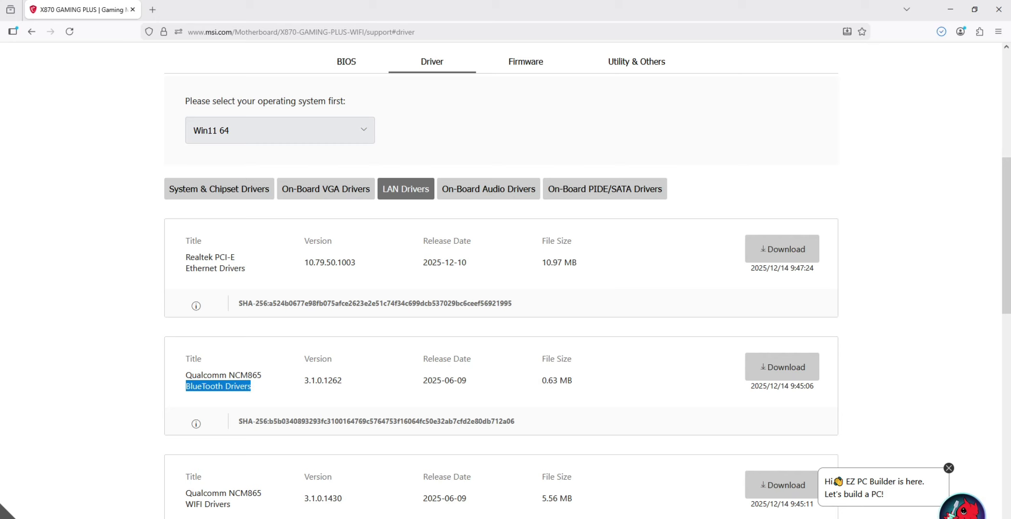
scroll(251, 386, down, 1)
click(782, 312)
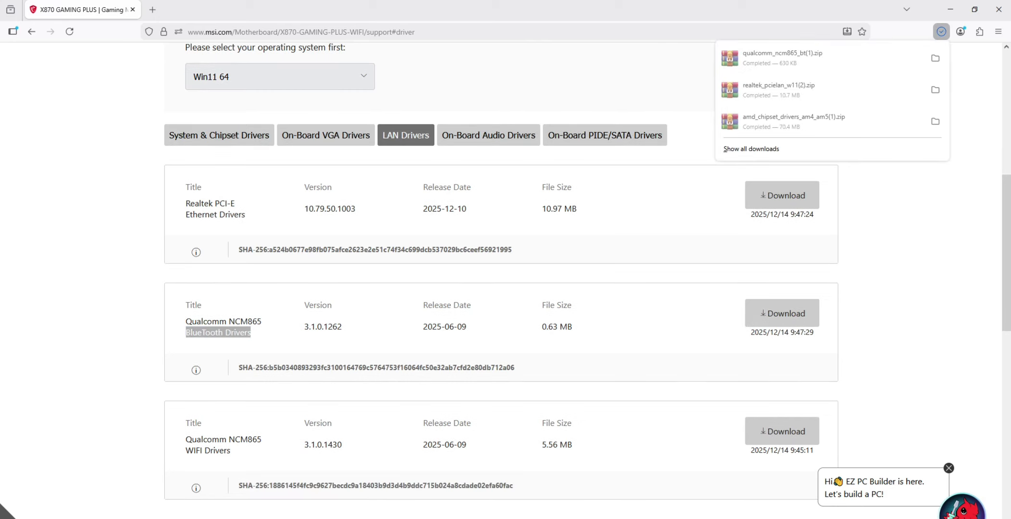
scroll(588, 280, down, 1)
drag(231, 397, 186, 397)
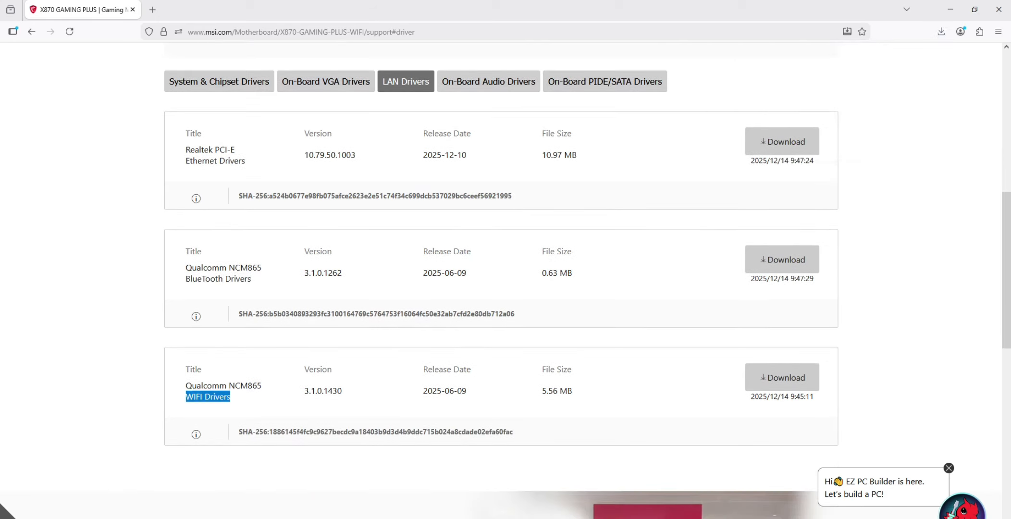
click(782, 377)
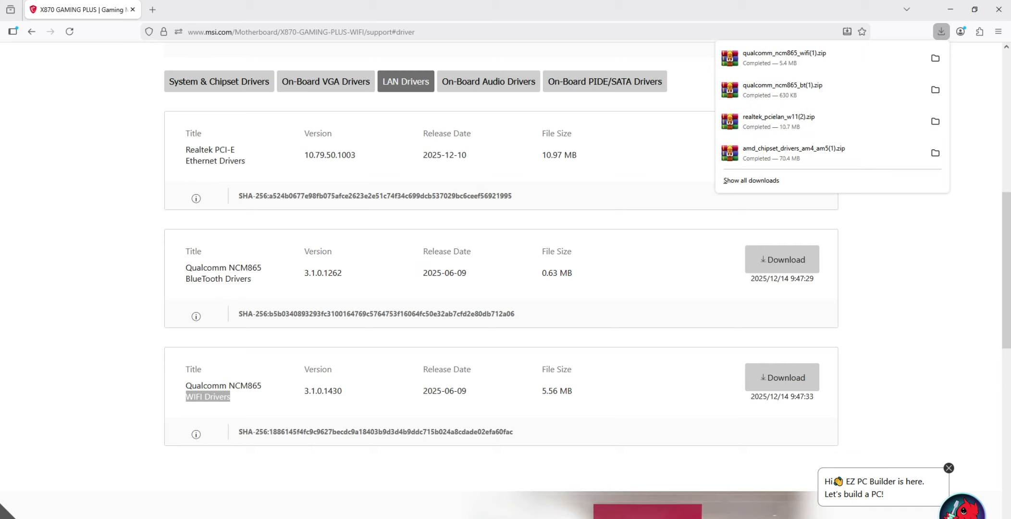
Download the Realtek HD Universal Driver from the on-board audio drivers
click(488, 81)
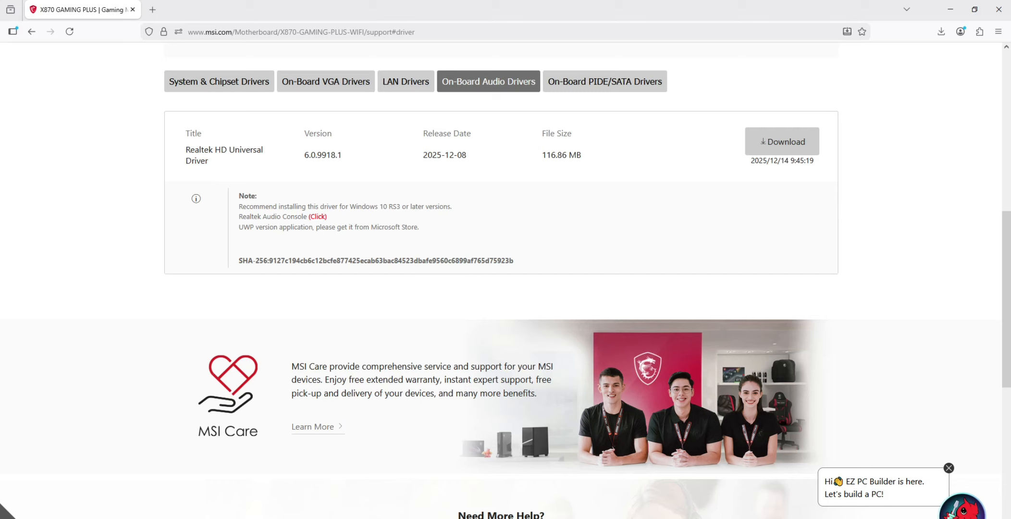
drag(215, 150, 208, 161)
click(782, 141)
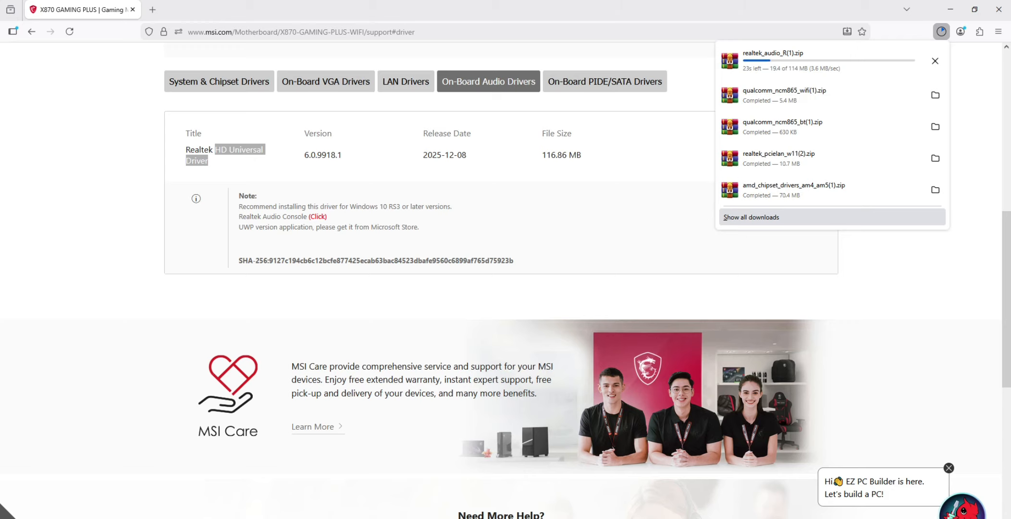
Show all browser downloads, open the intel_wifi_driver_W11.zip archive in WinRAR and dismiss the trial notification
click(751, 217)
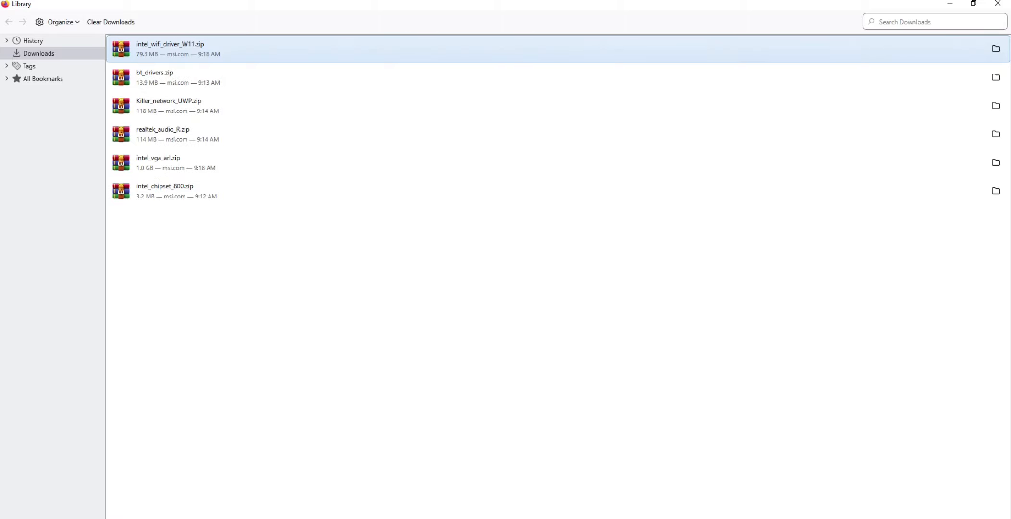
click(558, 298)
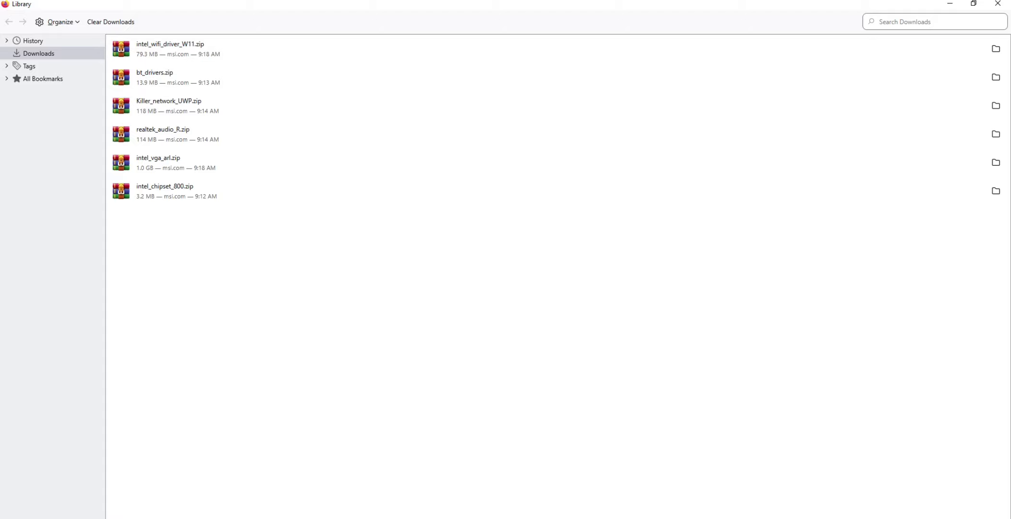
click(170, 49)
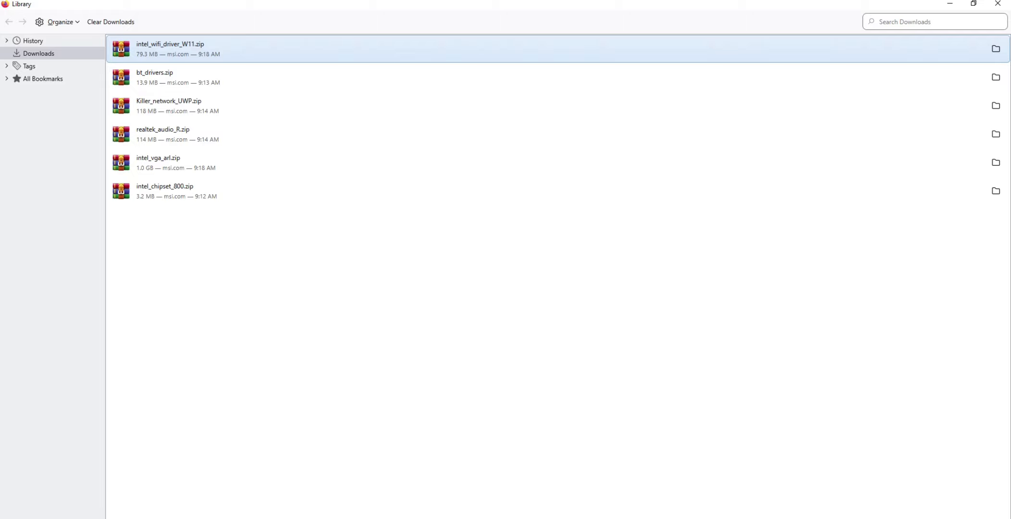
key(Return)
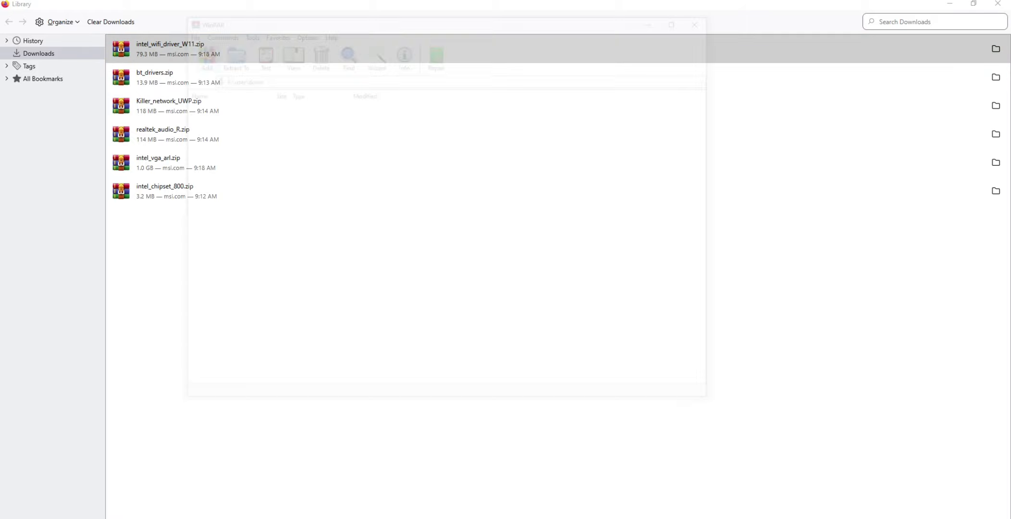
click(706, 107)
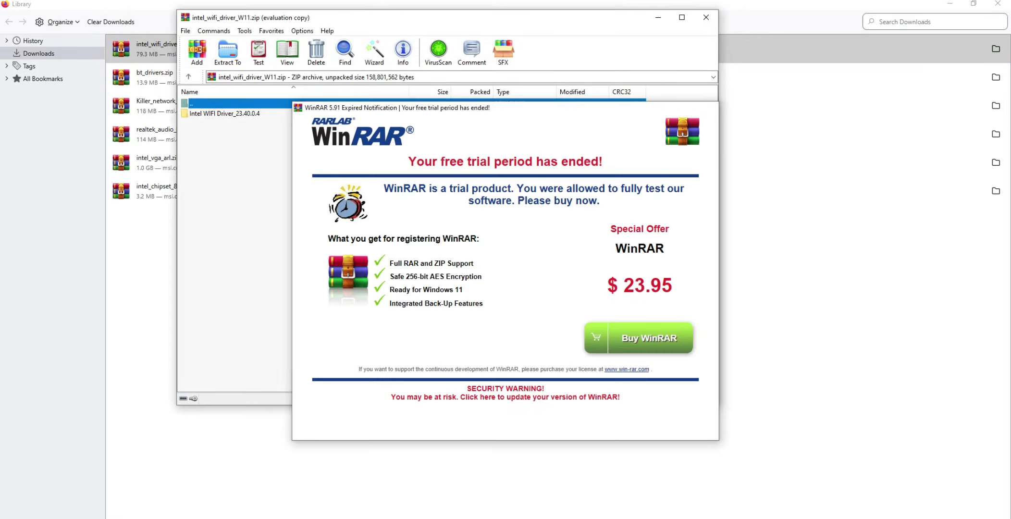
Browse the archive through Intel WIFI Driver_23.40.0.4, UWD and Win64 to the Installer folder
click(224, 114)
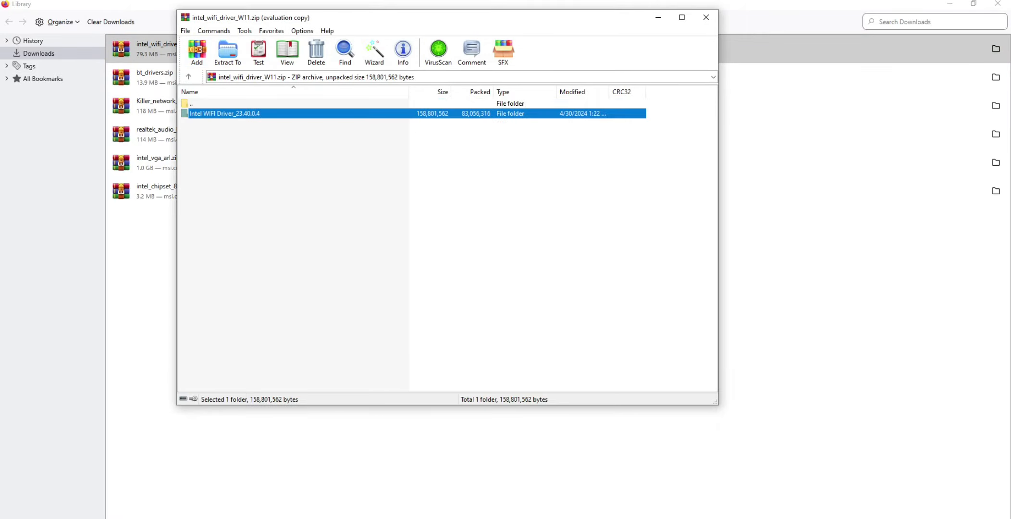
key(Return)
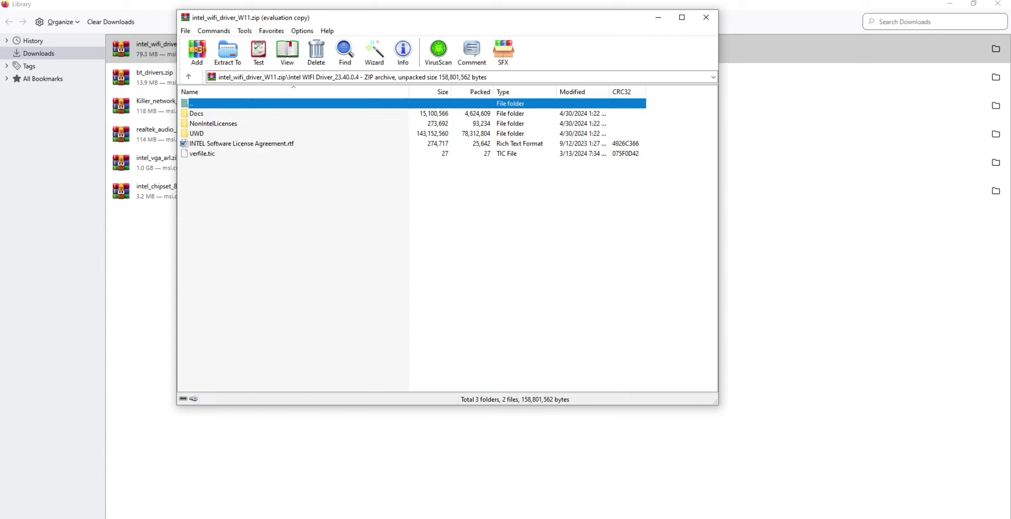
click(196, 134)
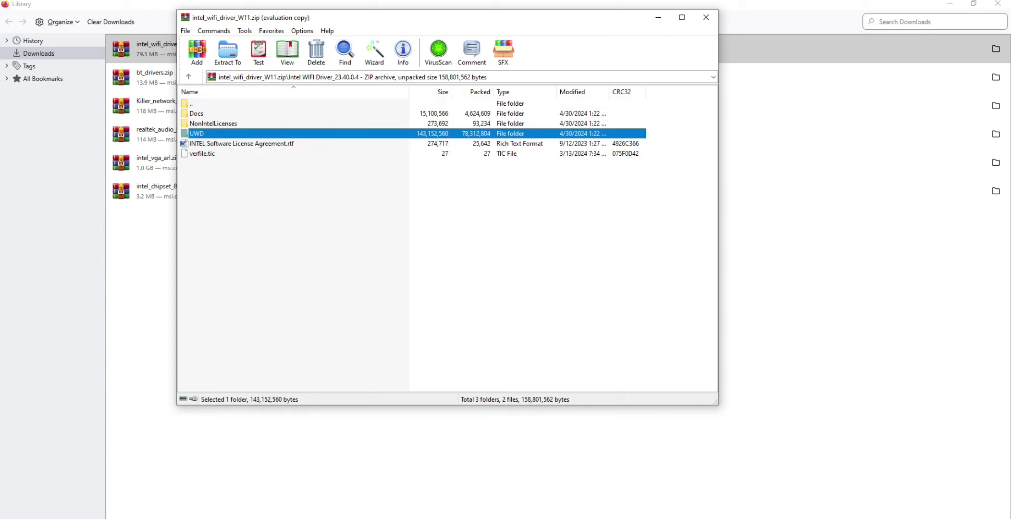
key(Return)
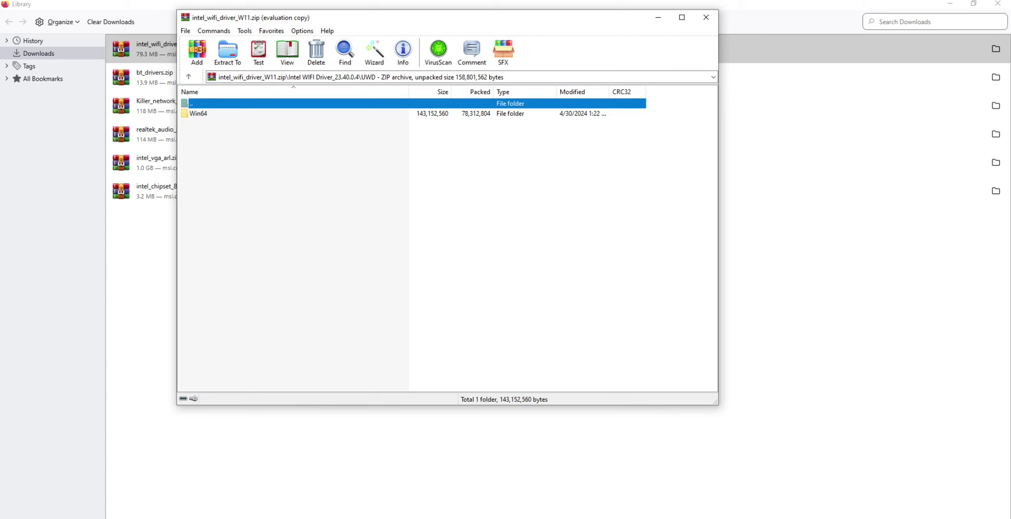
double_click(198, 114)
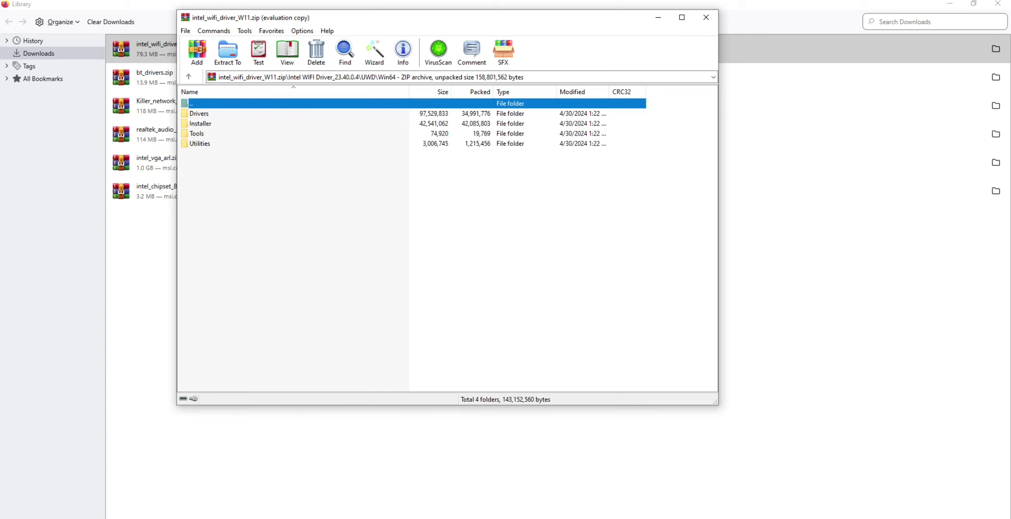
double_click(200, 123)
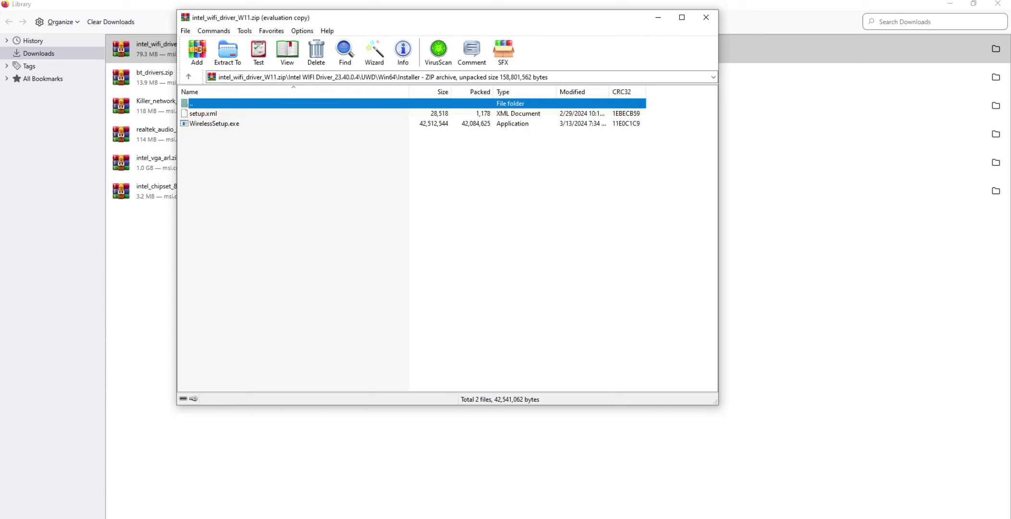
Run WirelessSetup.exe, proceed past the welcome page and agree to the Intel license terms and conditions
click(214, 123)
key(Return)
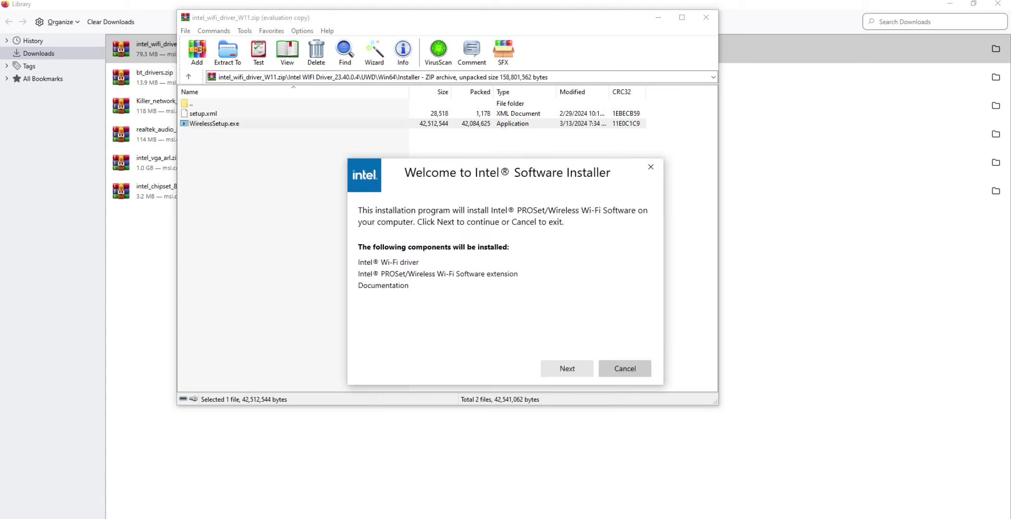
click(568, 368)
click(363, 345)
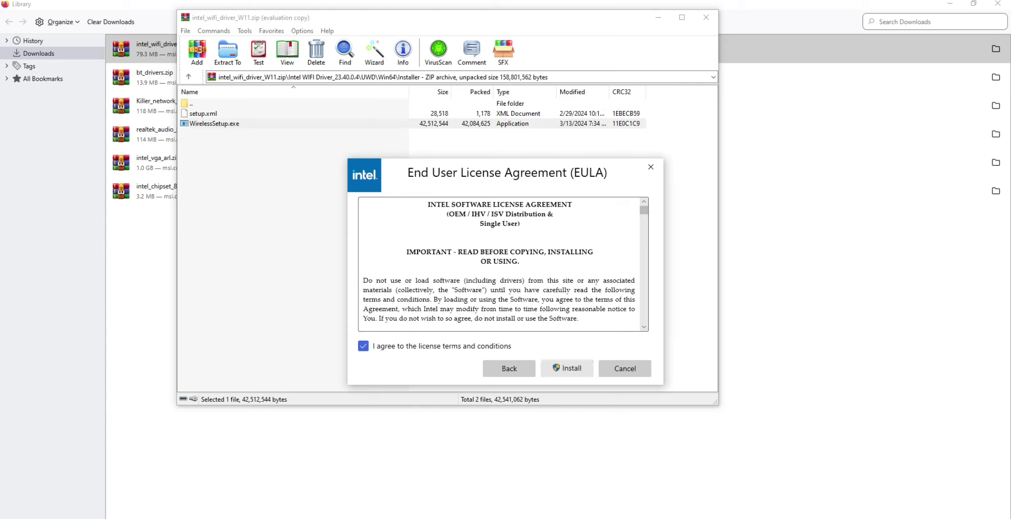
Install the Intel wireless driver, finish the setup and close the intel_wifi_driver_W11.zip archive
click(567, 368)
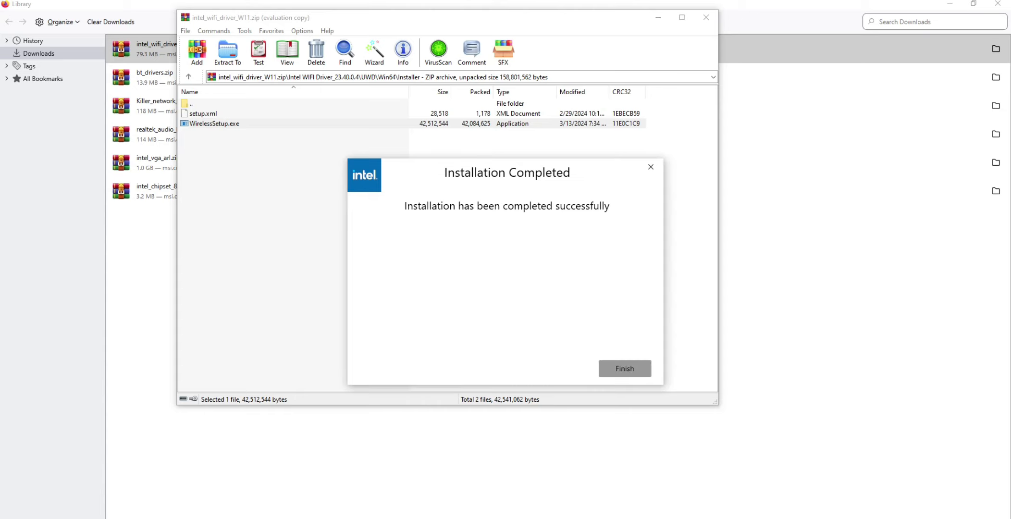
click(624, 368)
click(706, 18)
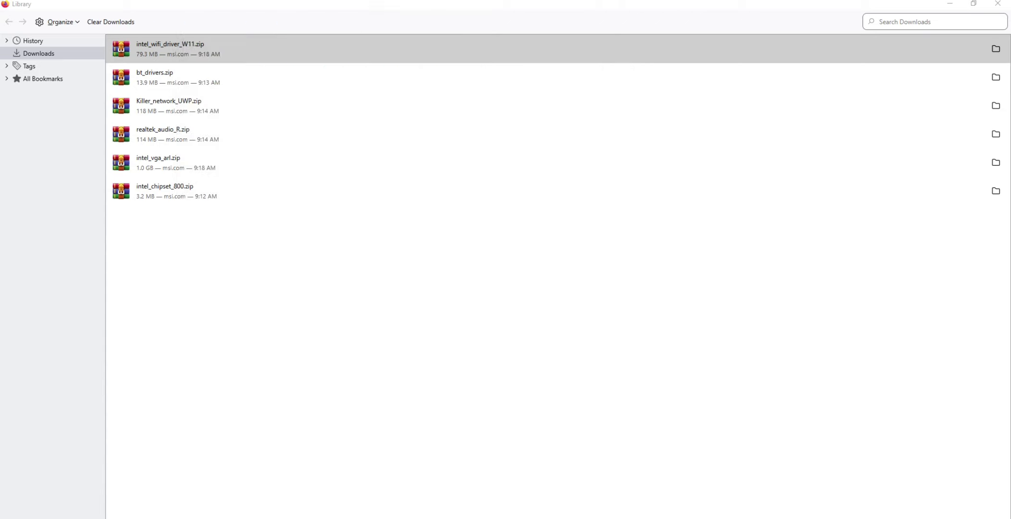
Open bt_drivers.zip, dismiss the trial notification and launch Intel Bluetooth.msi from the Intel BlueTooth Driver_23.70.0.2 folder
click(164, 77)
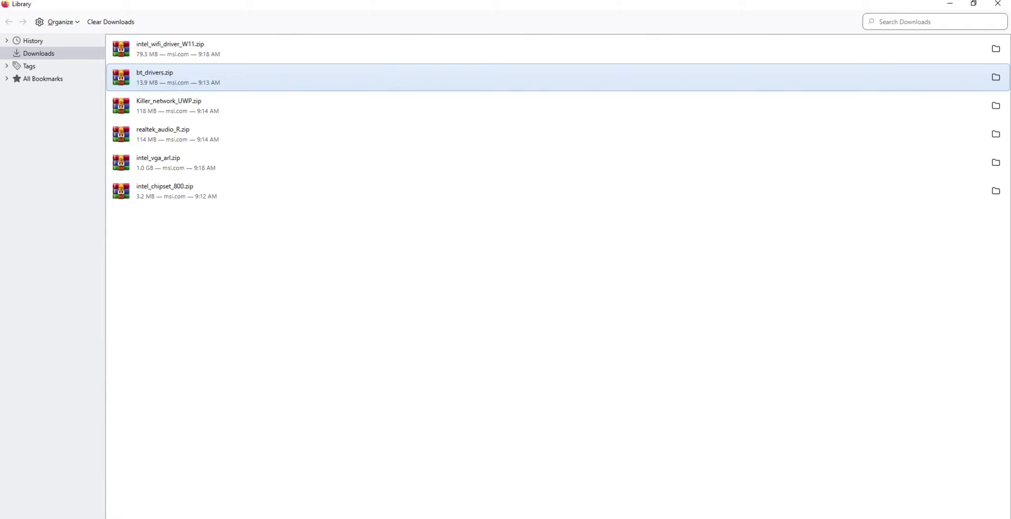
key(Return)
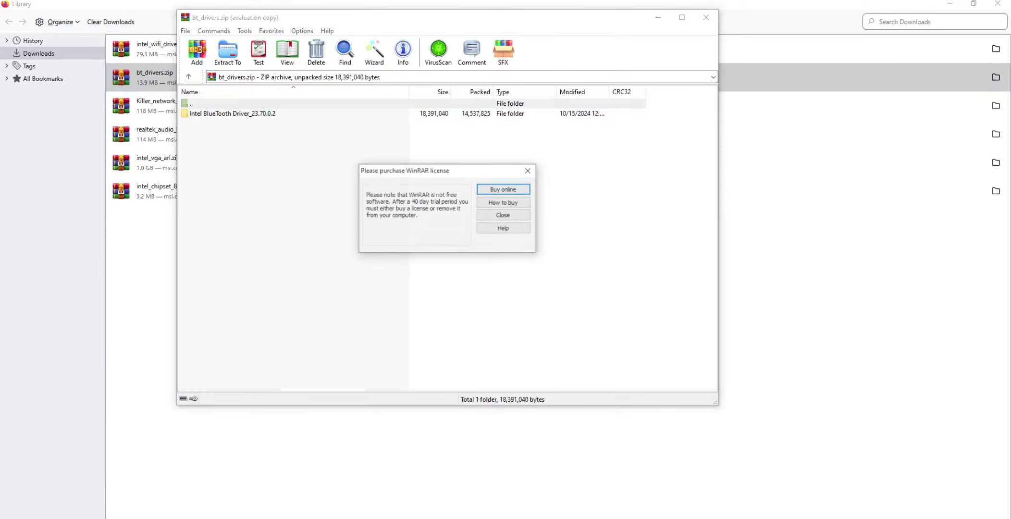
click(528, 170)
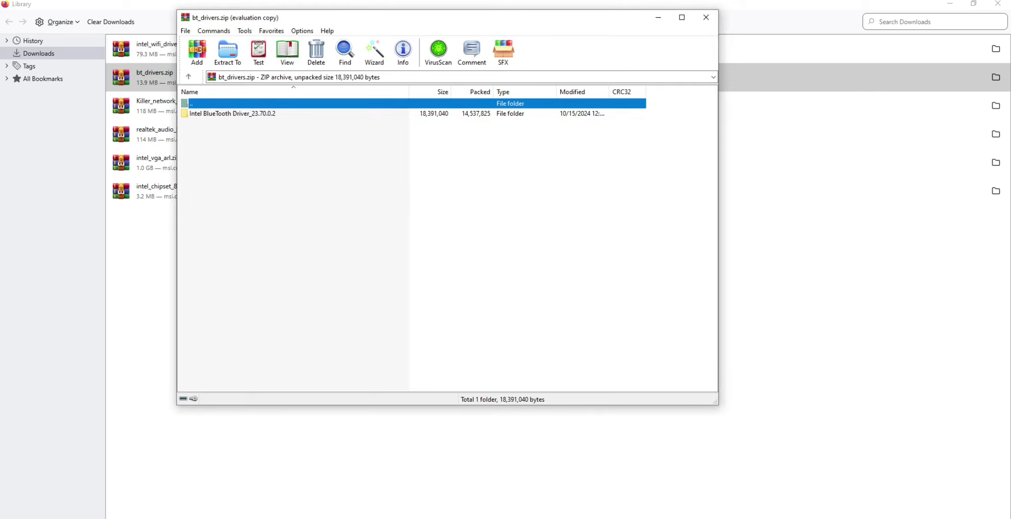
key(Down)
key(Return)
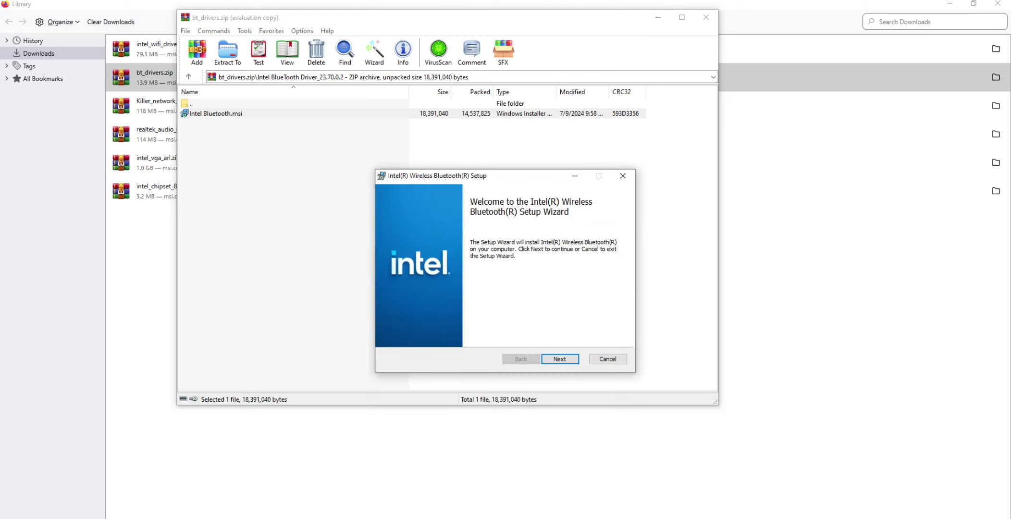
Proceed past the Bluetooth setup's welcome page and accept the terms in the License Agreement
click(560, 359)
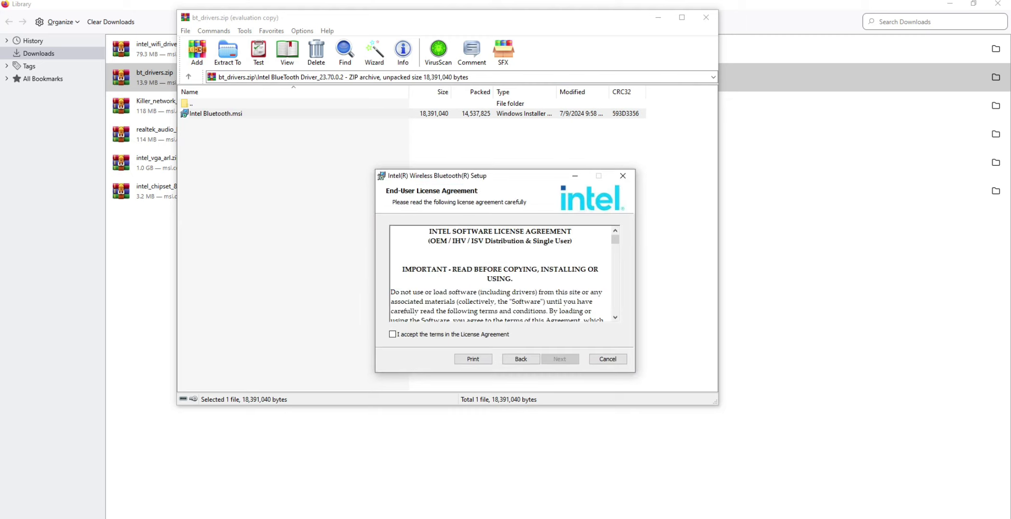
click(392, 335)
drag(506, 178, 374, 99)
click(428, 279)
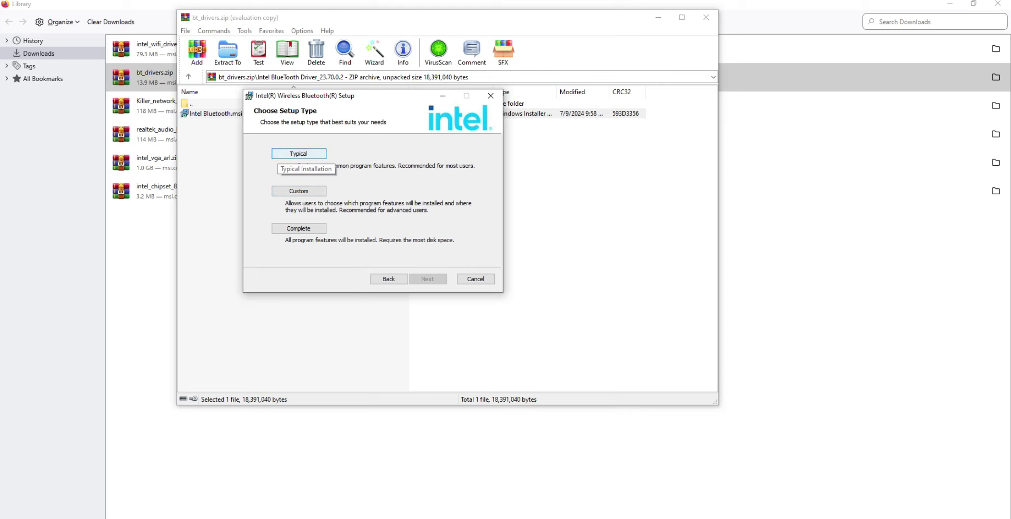
Install Intel Wireless Bluetooth with the Typical setup type, finish the wizard and close the bt_drivers.zip archive
click(298, 153)
click(419, 279)
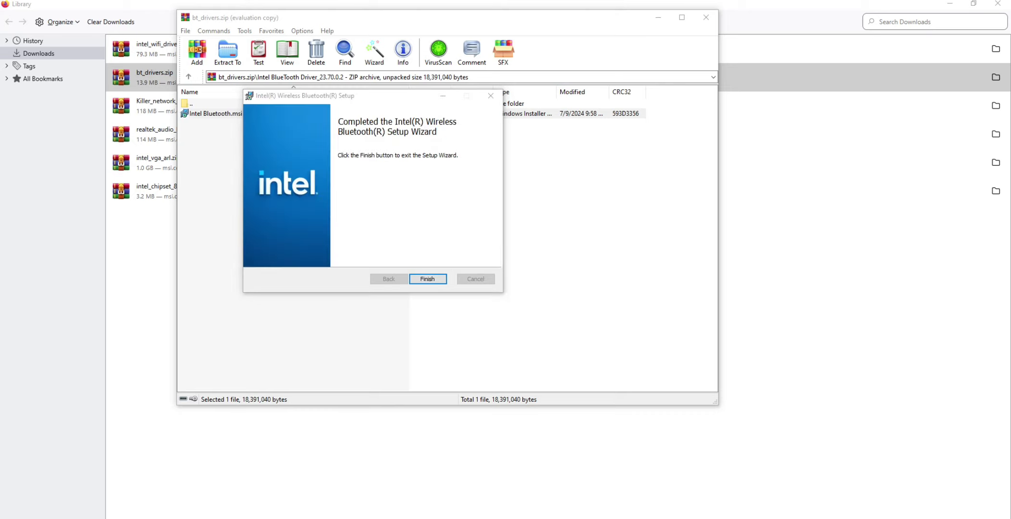
click(428, 278)
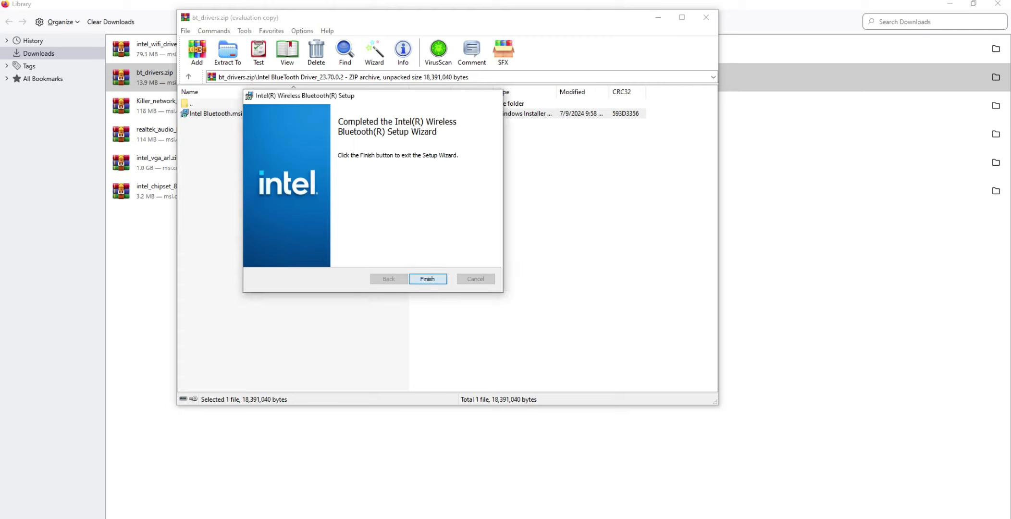
click(706, 17)
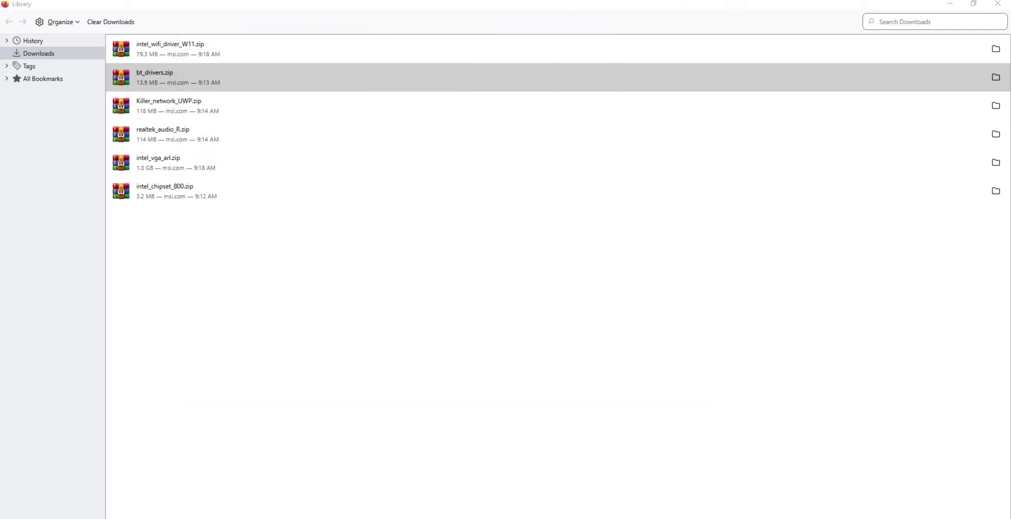
Open Killer_network_UWP.zip at its Killer_network_UWP_36.24.12134 folder and dismiss the trial notification
click(170, 106)
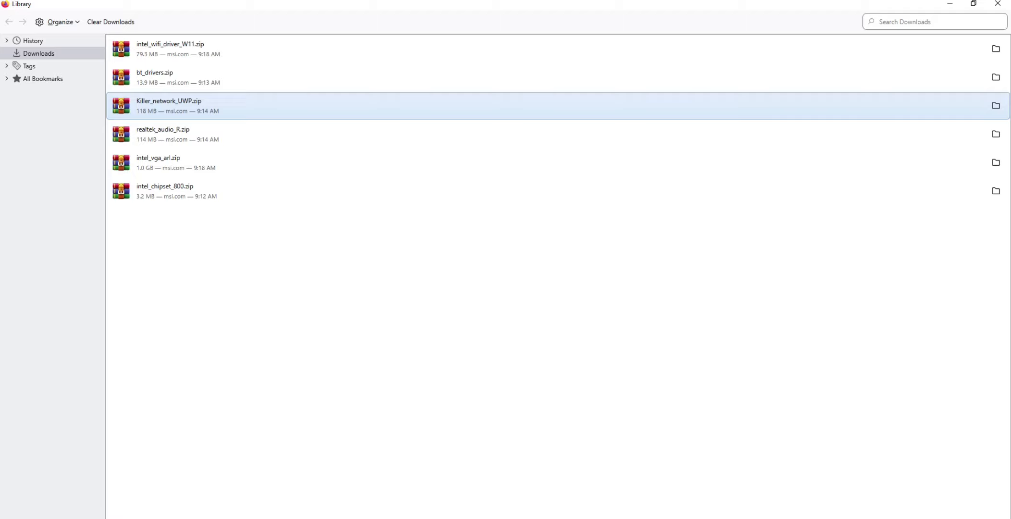
double_click(171, 104)
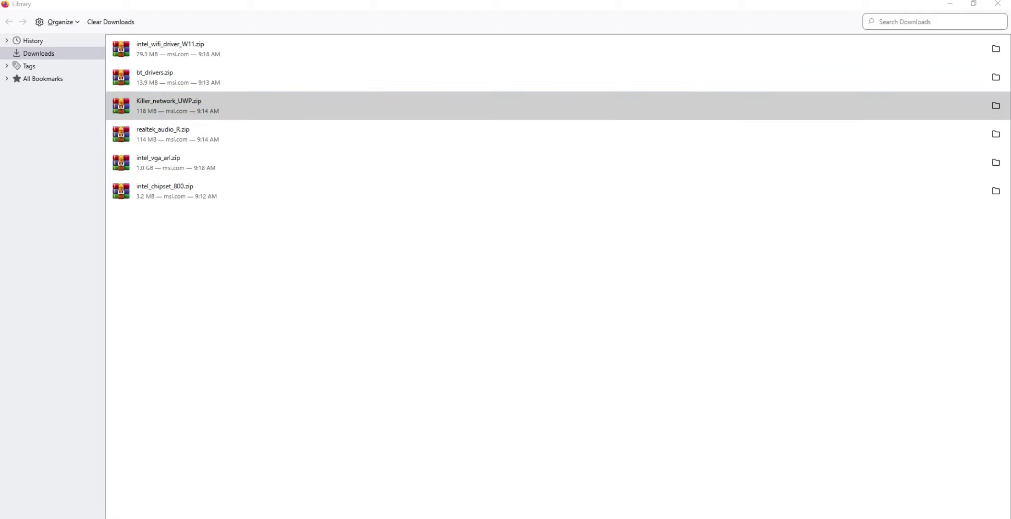
key(Down)
key(Return)
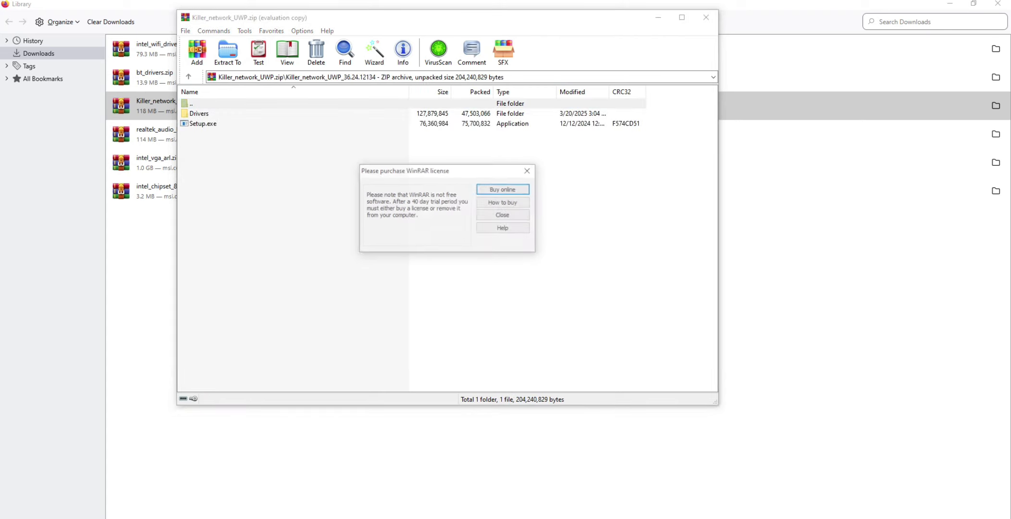
key(Escape)
Look through the Drivers, Production and Windows10-x64 folders, and return to the Killer_network_UWP_36.24.12134 folder
key(Down)
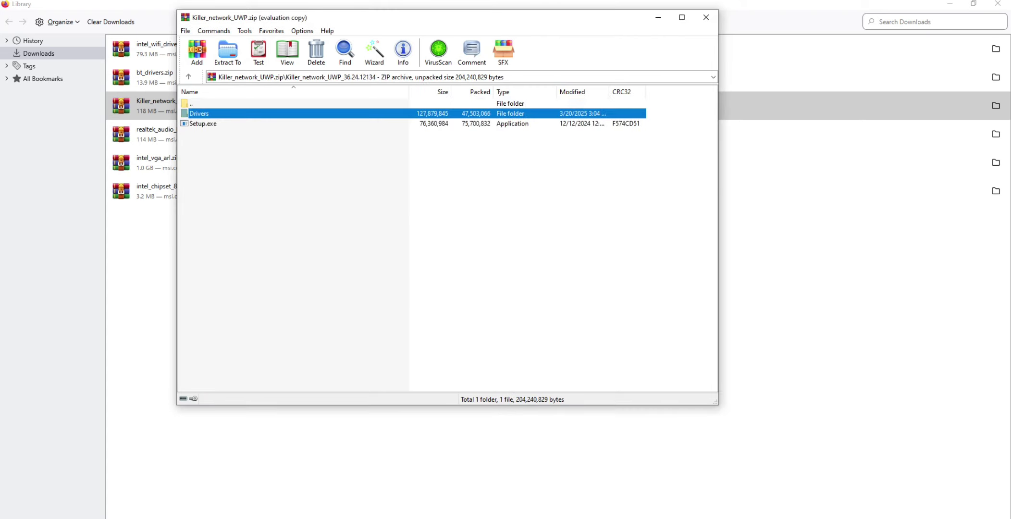
key(Return)
key(Down)
key(Return)
key(Down)
key(Return)
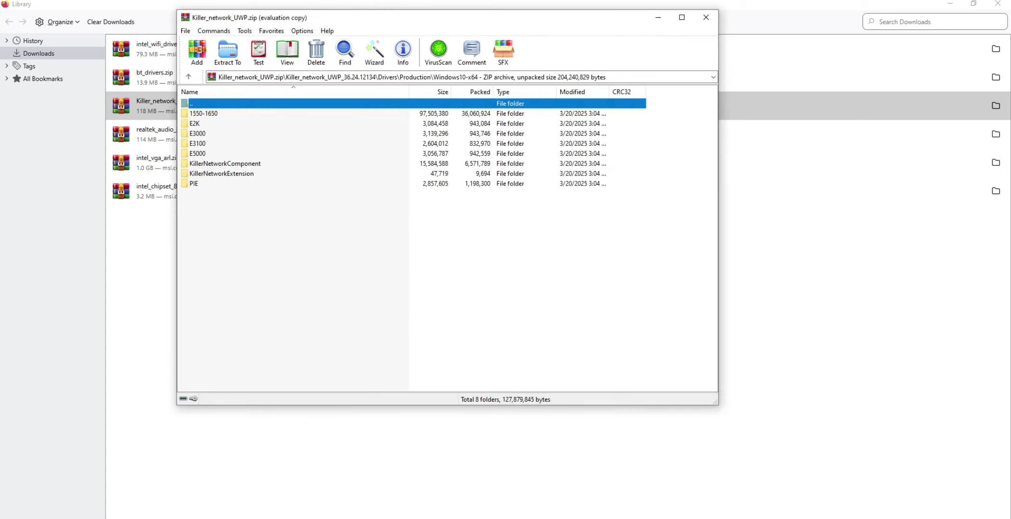
key(BackSpace)
key(BackSpace)
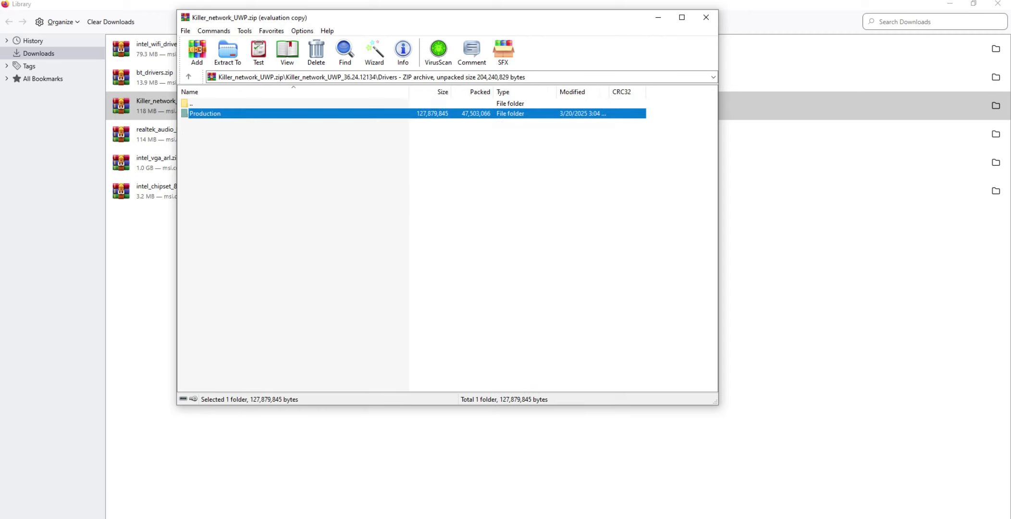
key(BackSpace)
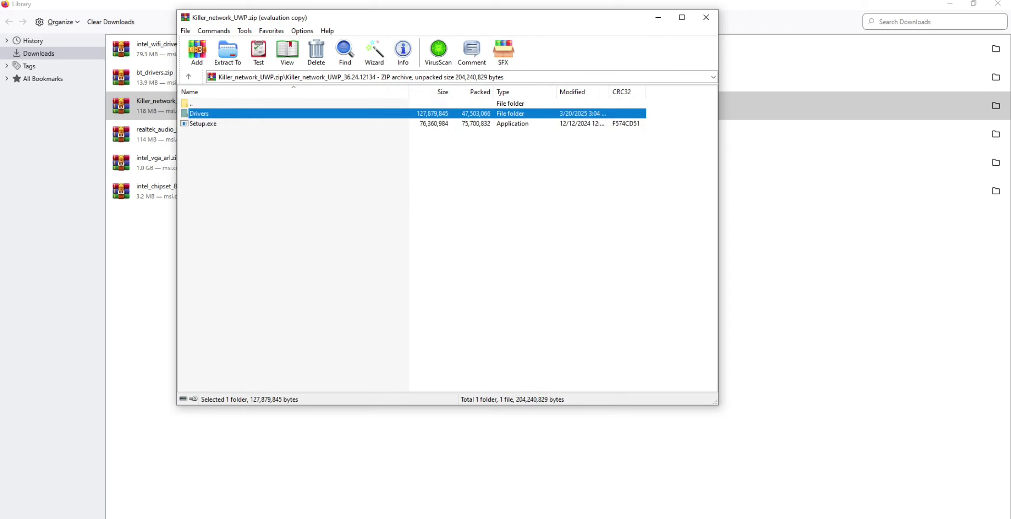
Try to install the Killer Performance Driver Suite UWD with Setup.exe, cancel the wizard and close the archive
key(Down)
key(Return)
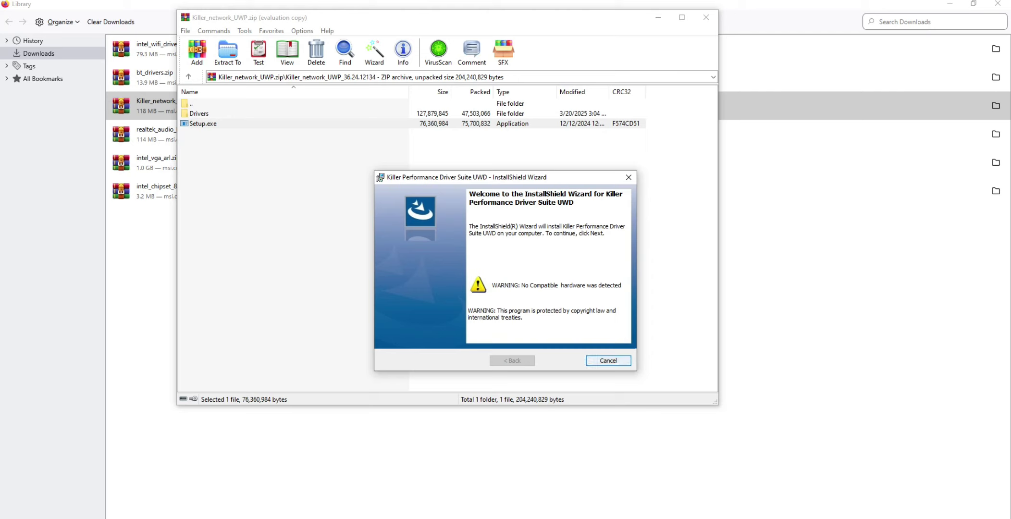
click(608, 361)
click(481, 293)
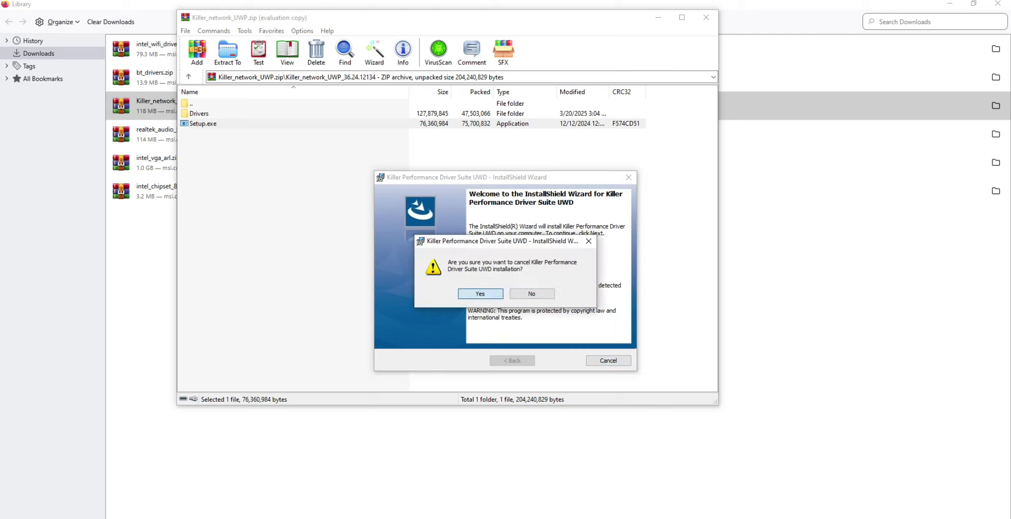
click(558, 360)
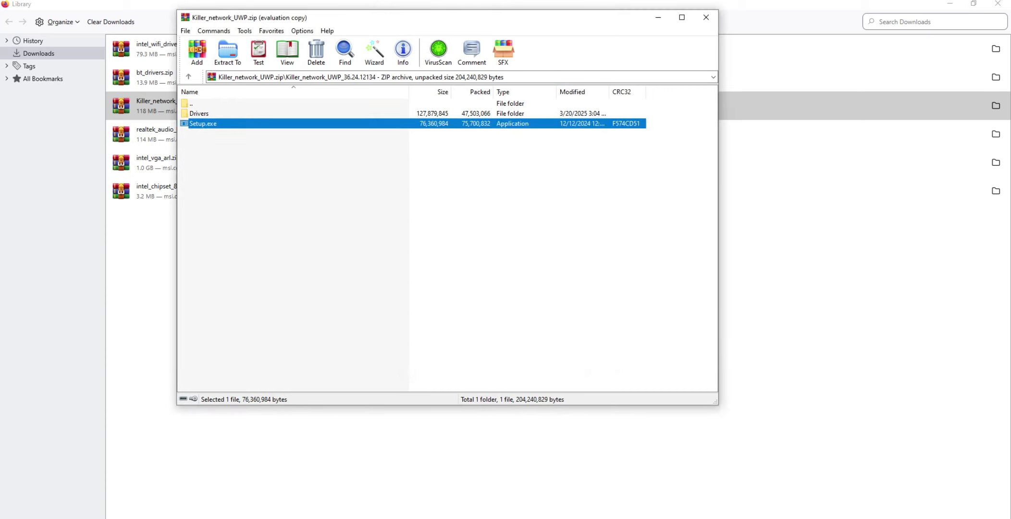
click(706, 17)
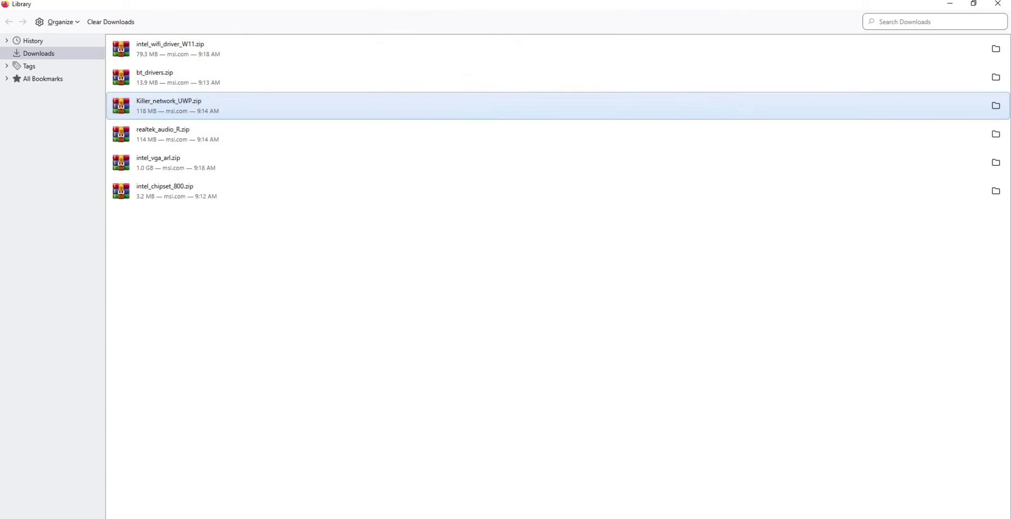
Open realtek_audio_R.zip, dismiss the trial notification and run setup.exe from the Realtek HD Universal Driver folder
click(164, 134)
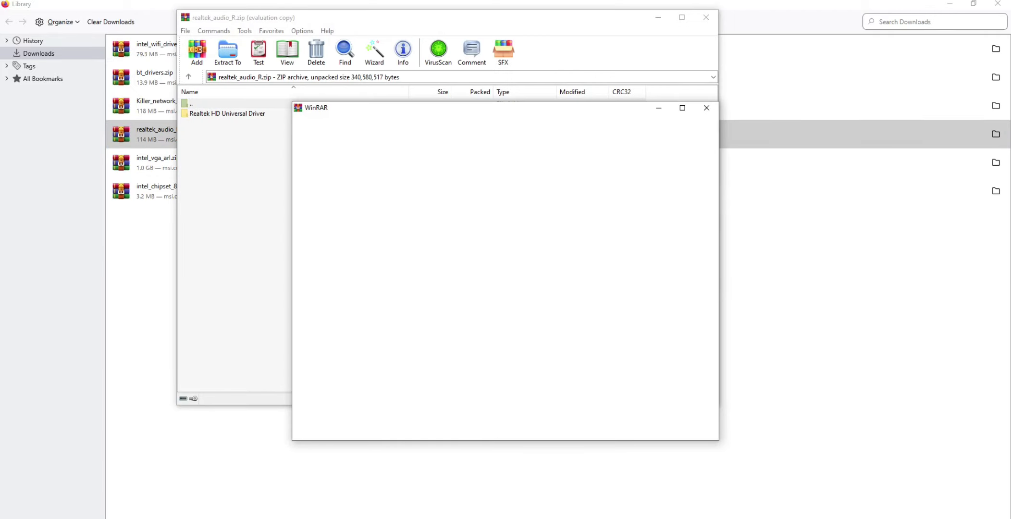
click(706, 107)
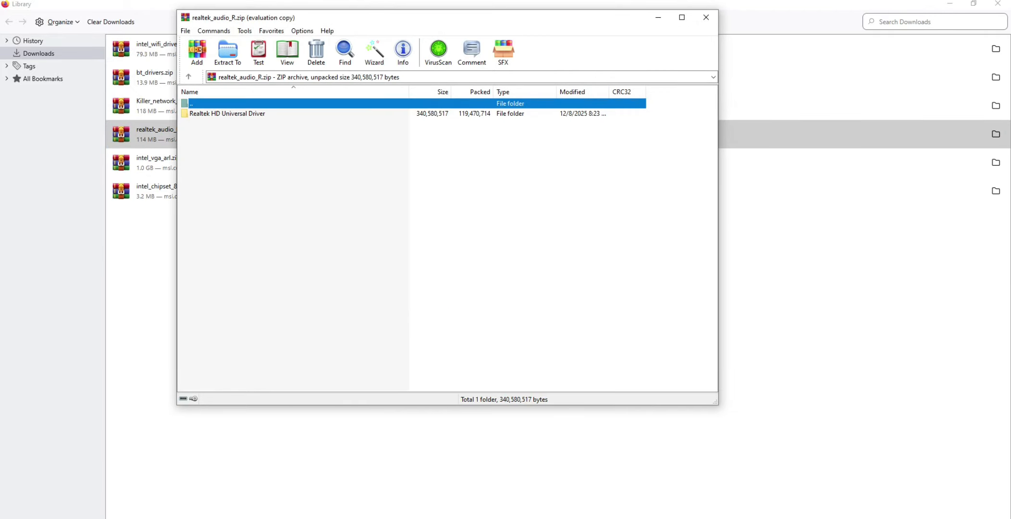
double_click(227, 114)
scroll(442, 240, down, 5)
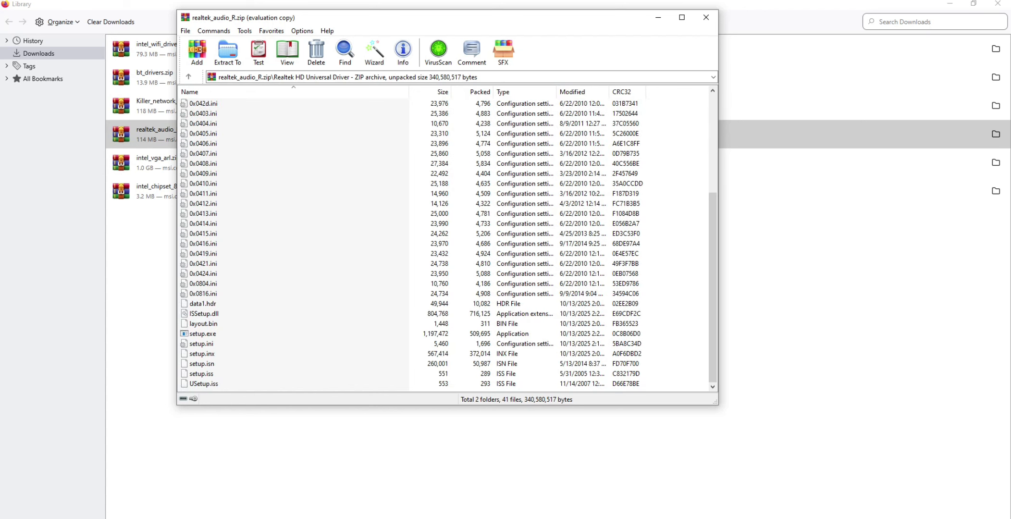
click(202, 334)
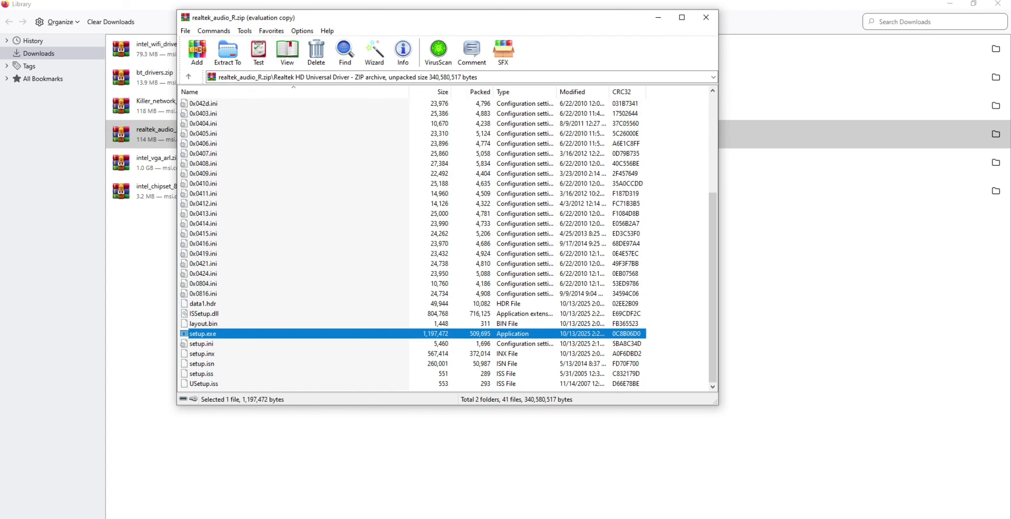
double_click(202, 334)
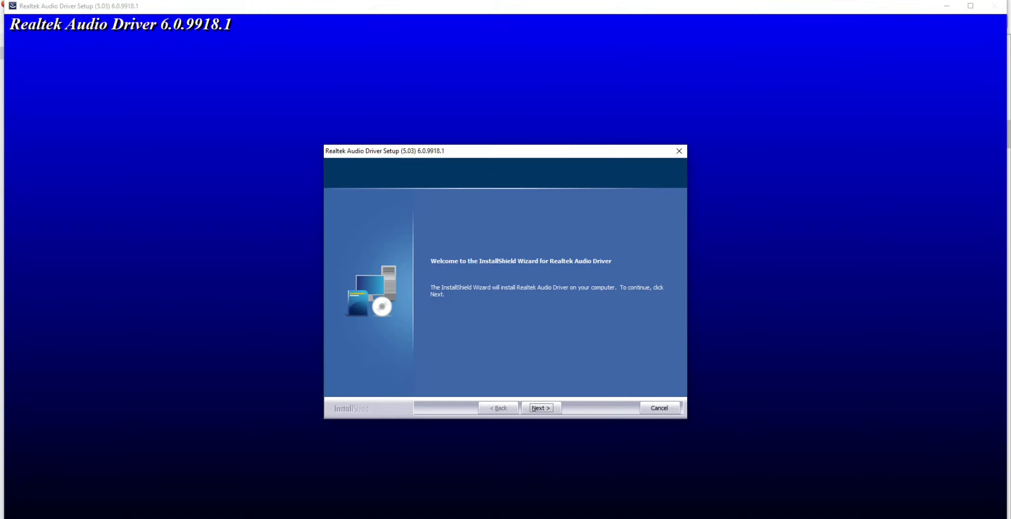
Uninstall the current Realtek audio driver through the wizard, finish with the restart postponed and close the archive
key(Return)
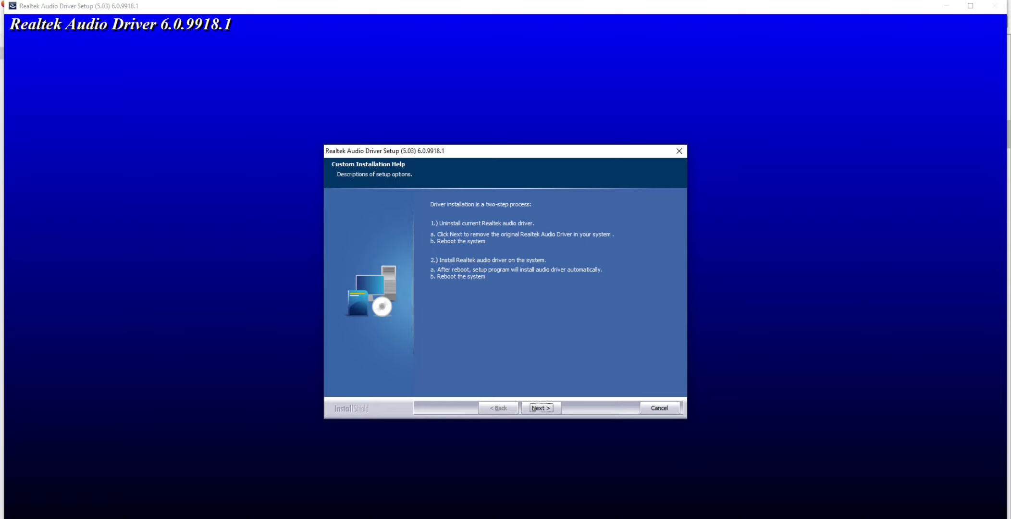
key(Return)
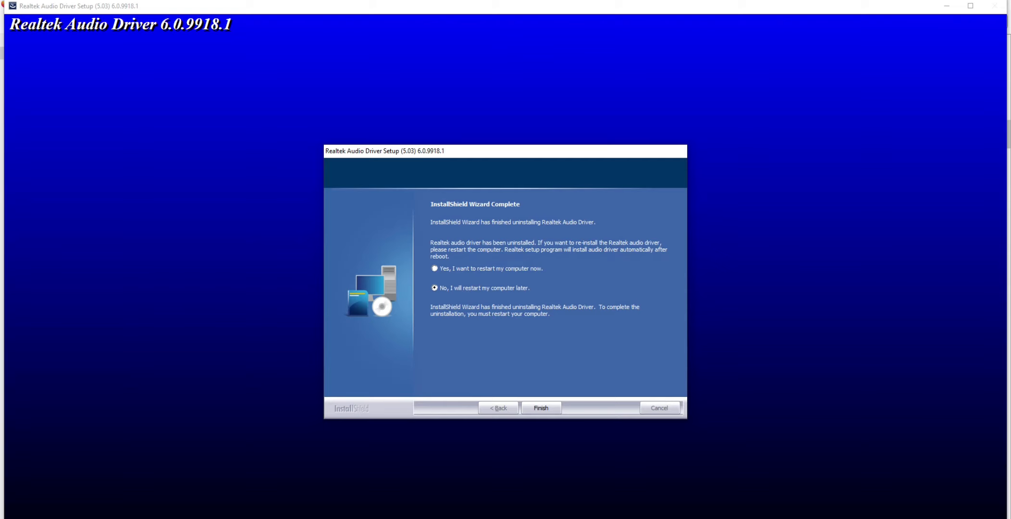
click(541, 408)
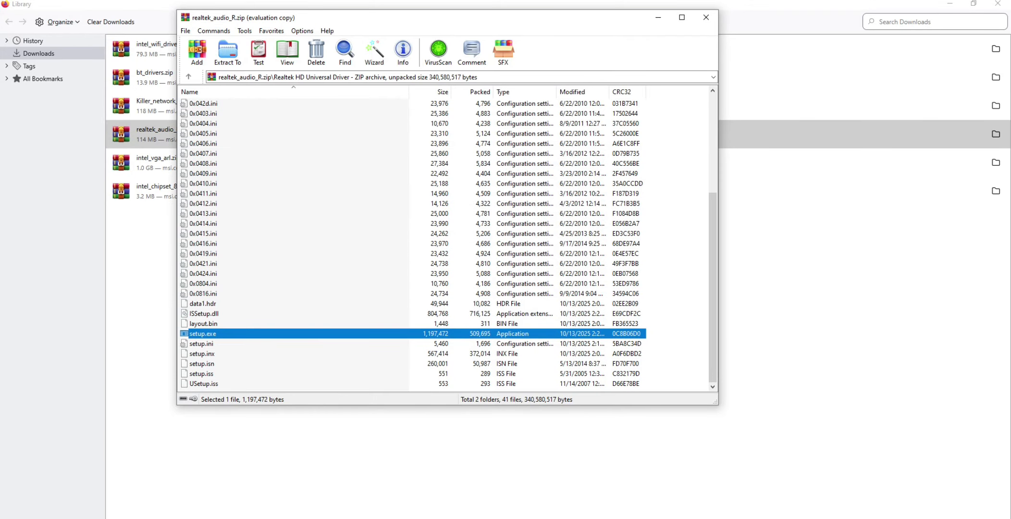
click(706, 17)
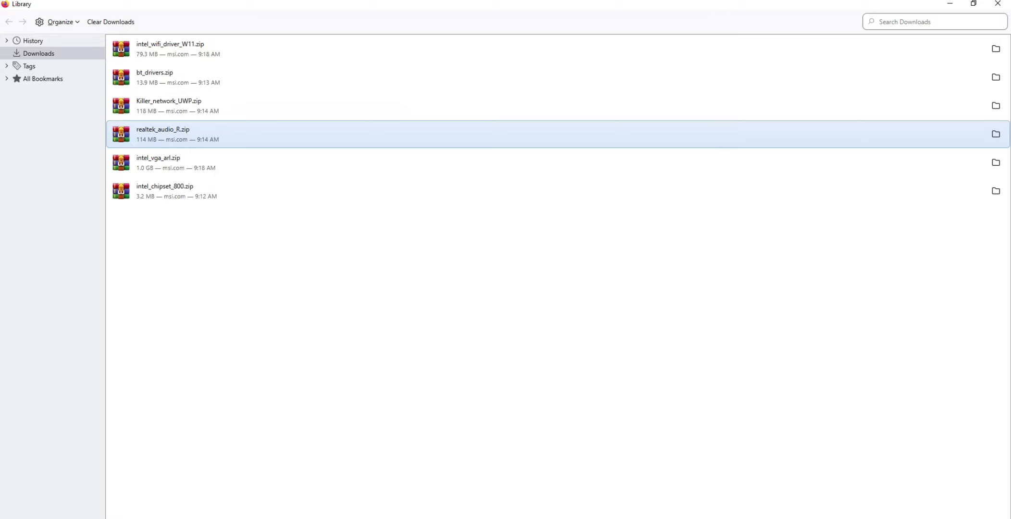
Open intel_vga_arl.zip, dismiss the licence purchase notice and open the Intel VGA Driver_32.0.101.6629 folder
click(173, 162)
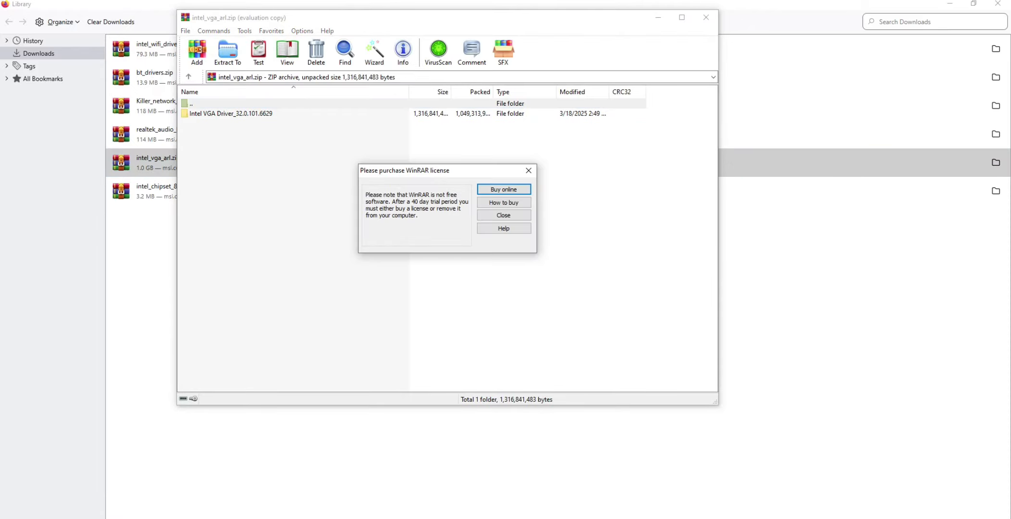
click(529, 171)
double_click(230, 114)
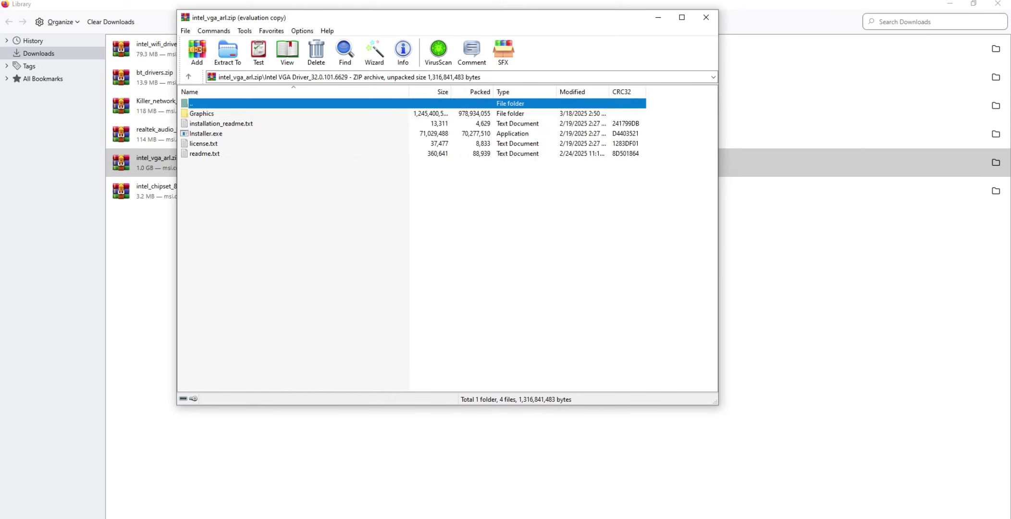
Look through the files in the Graphics folder and return to the Intel VGA Driver_32.0.101.6629 folder
double_click(201, 114)
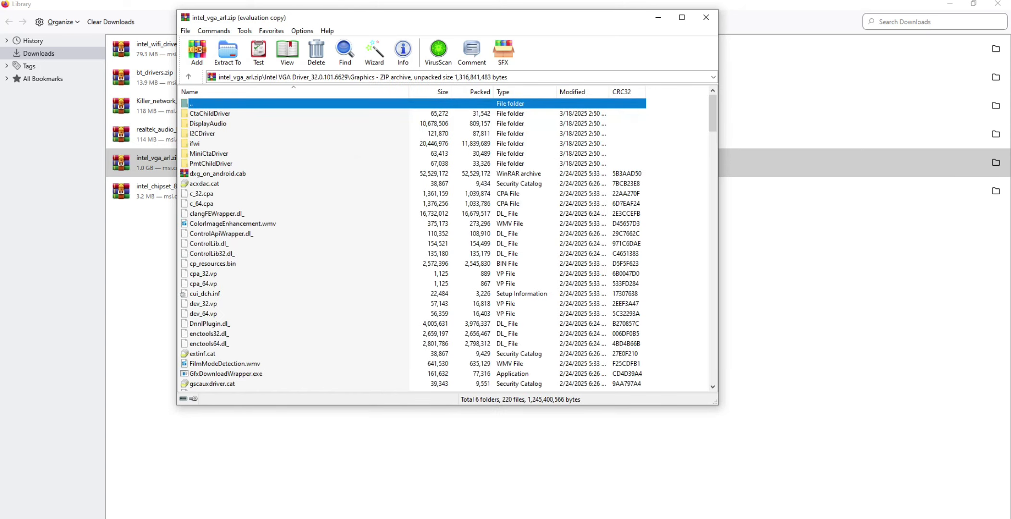
scroll(447, 240, down, 20)
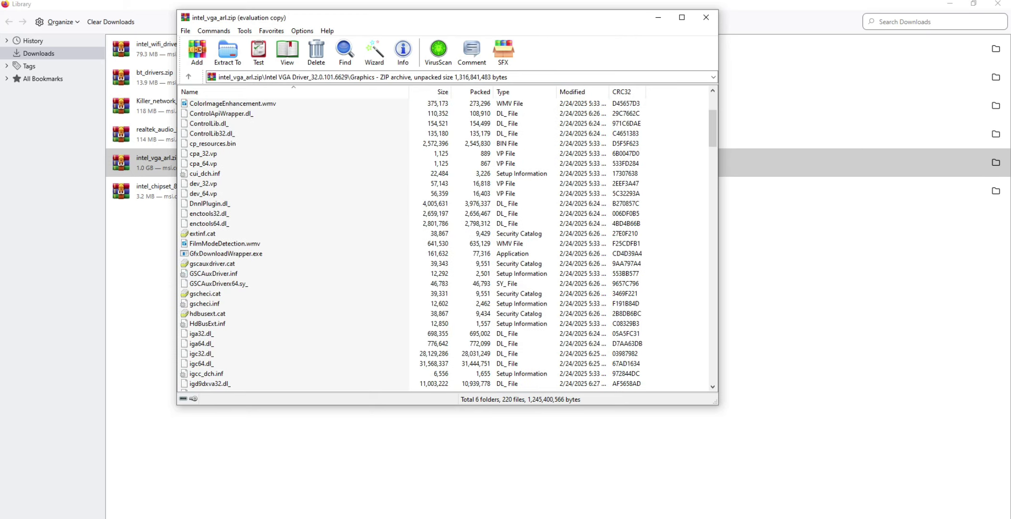
scroll(449, 244, down, 20)
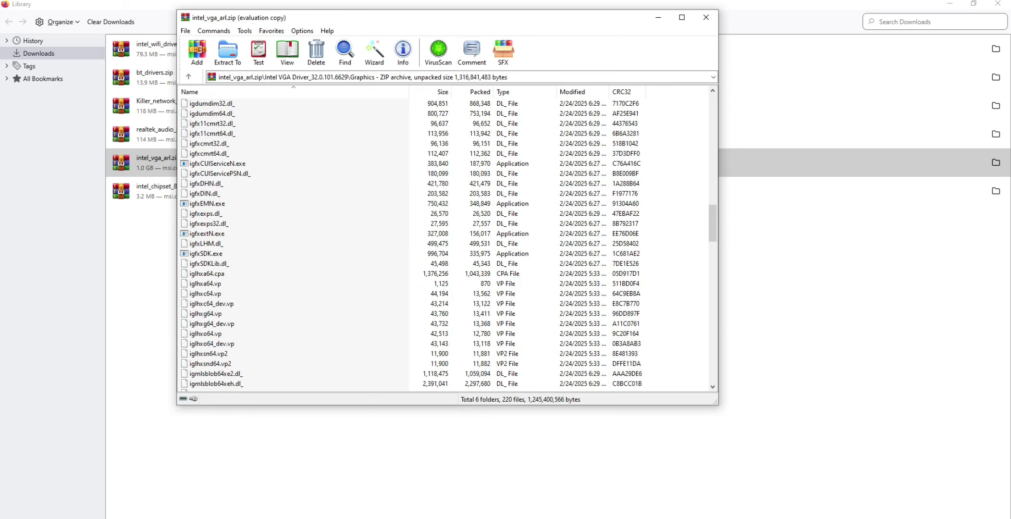
scroll(449, 244, down, 9)
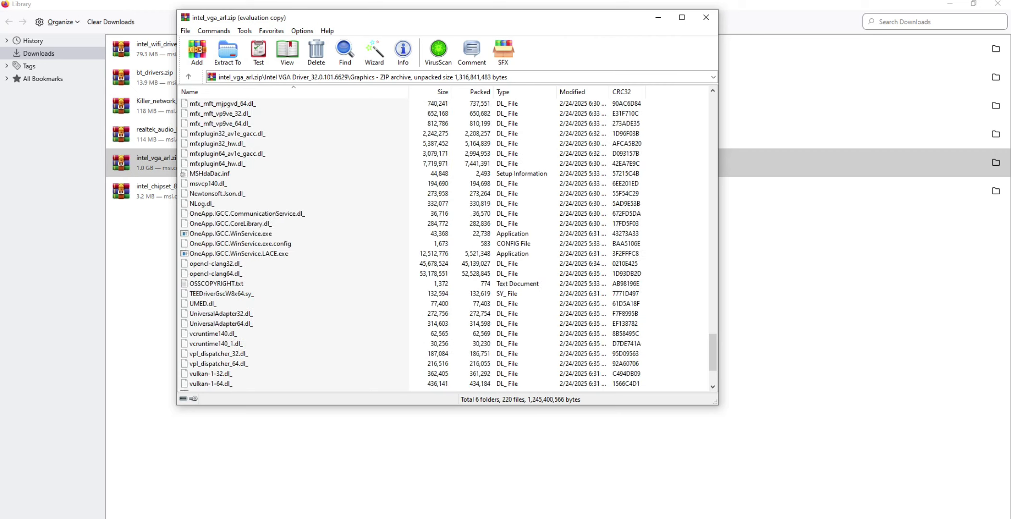
scroll(449, 244, up, 5)
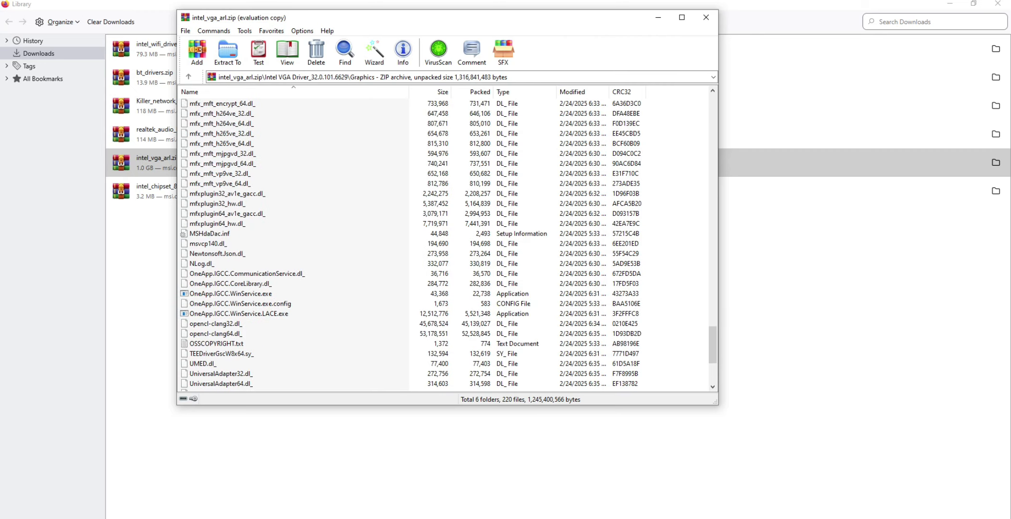
scroll(449, 244, up, 20)
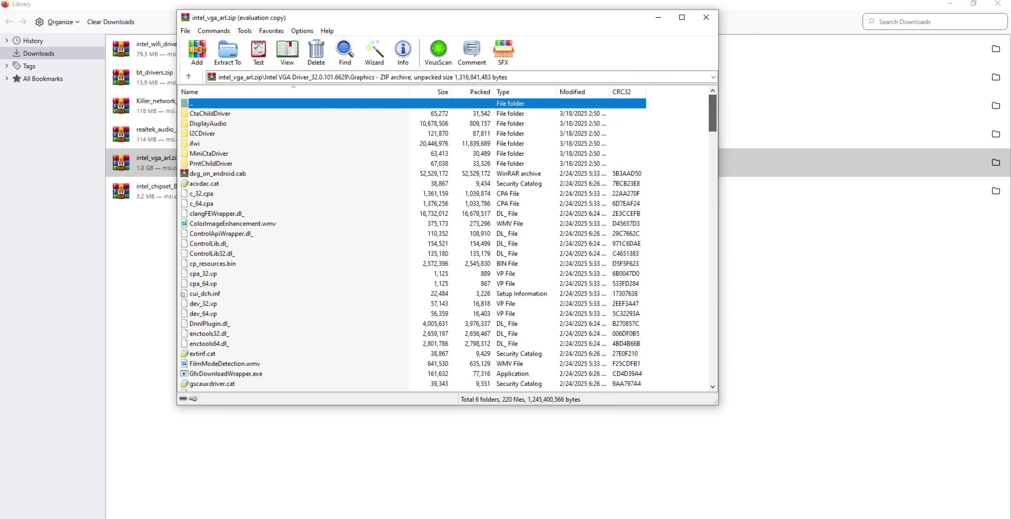
key(Return)
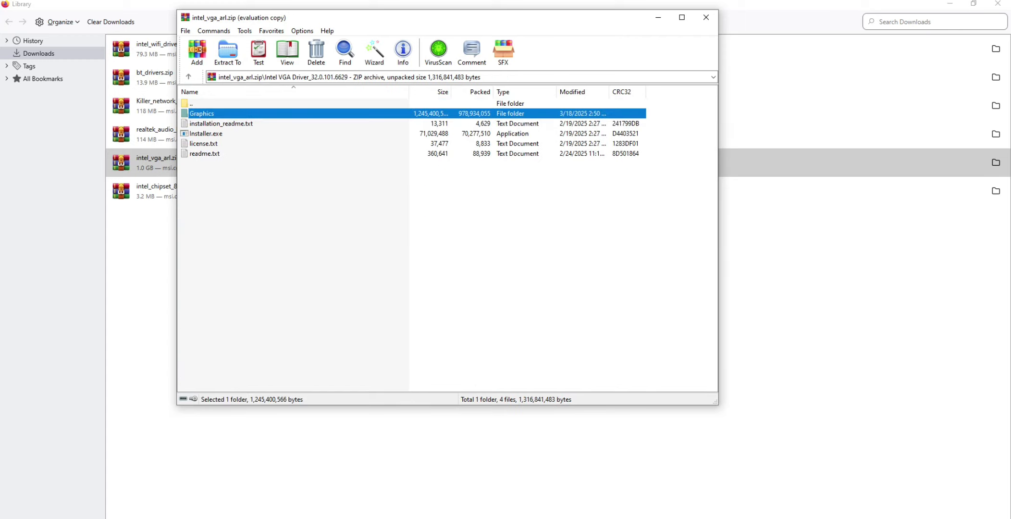
Run Installer.exe, begin the Intel graphics driver installation and close the intel_vga_arl.zip archive
double_click(206, 134)
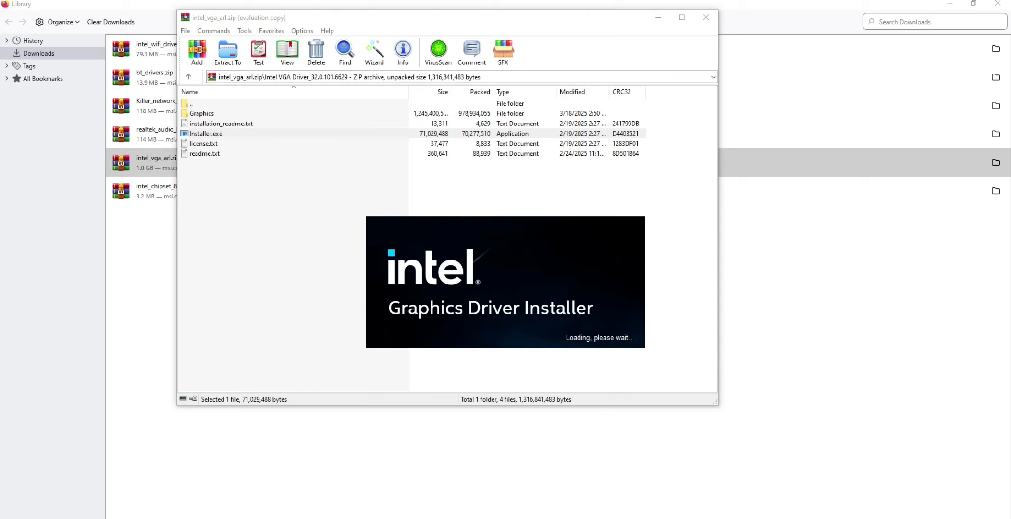
mouse_move(580, 518)
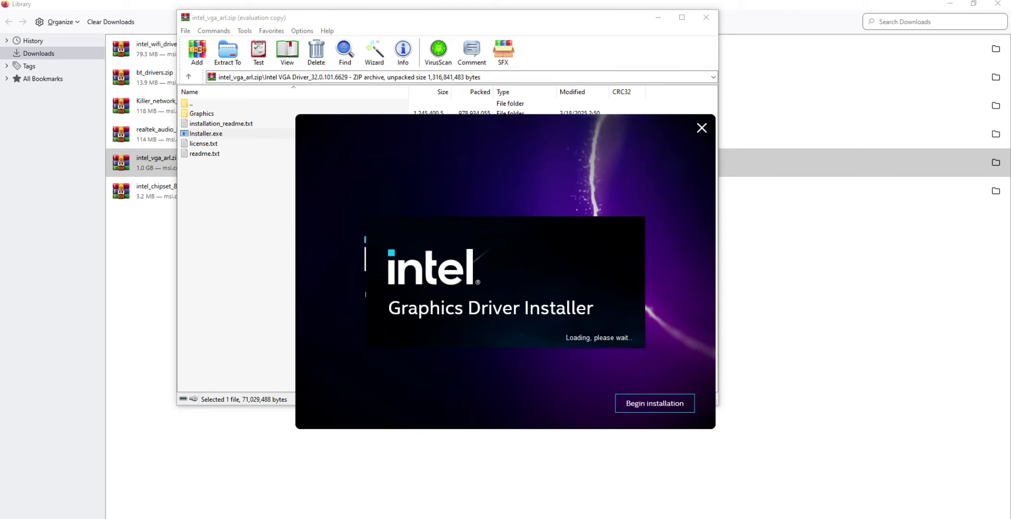
click(654, 403)
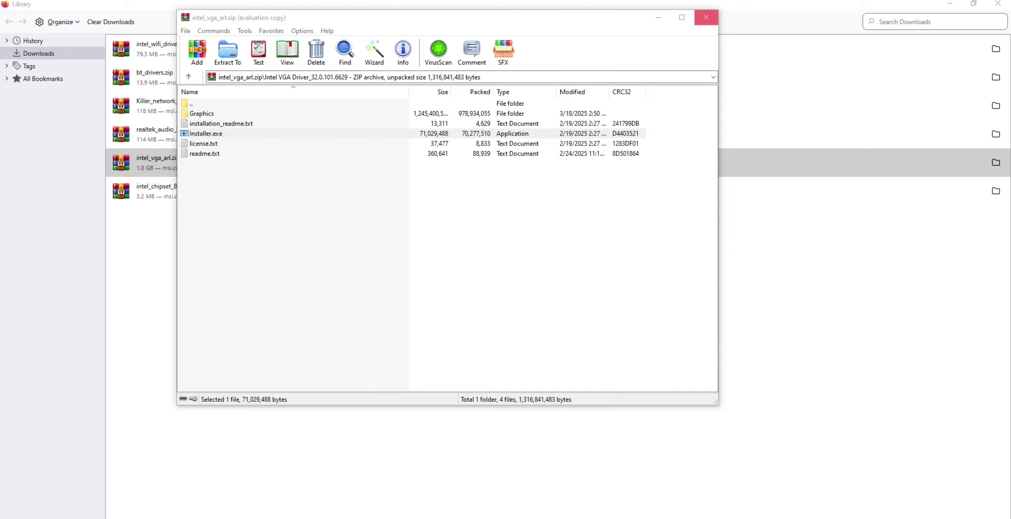
click(706, 18)
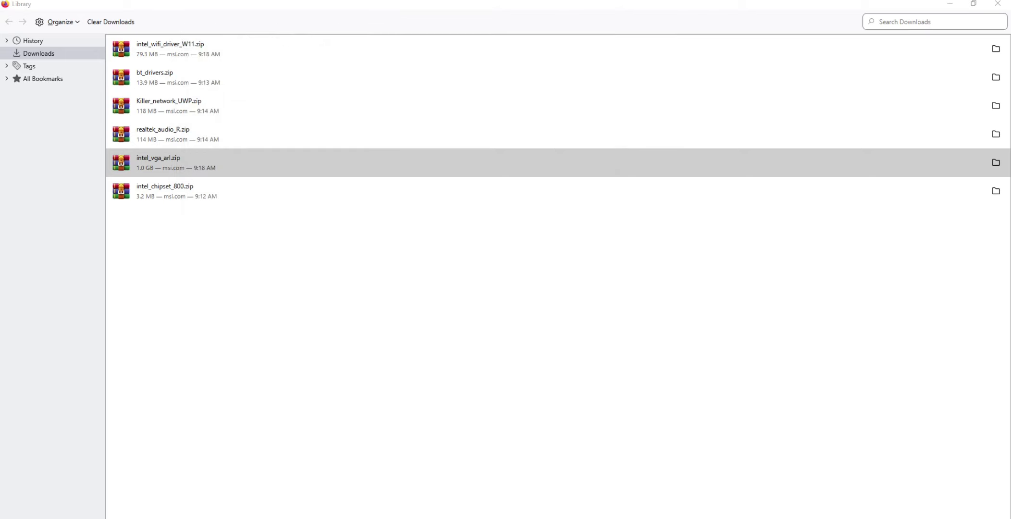
Open intel_chipset_800.zip, dismiss the licence purchase notice and run SetupChipset.exe from the Intel Chipset Driver_10.1.20062.8627 folder
click(165, 191)
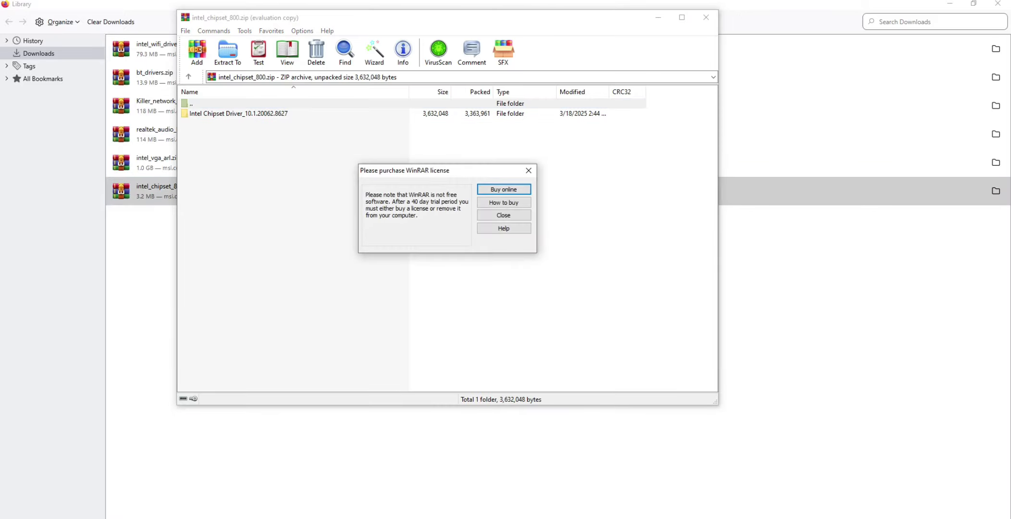
click(528, 171)
double_click(238, 114)
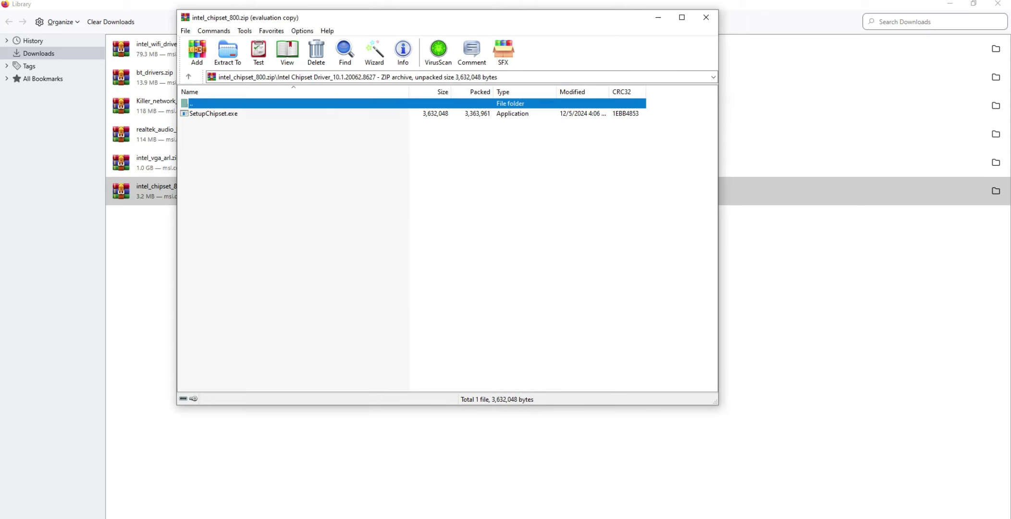
double_click(221, 114)
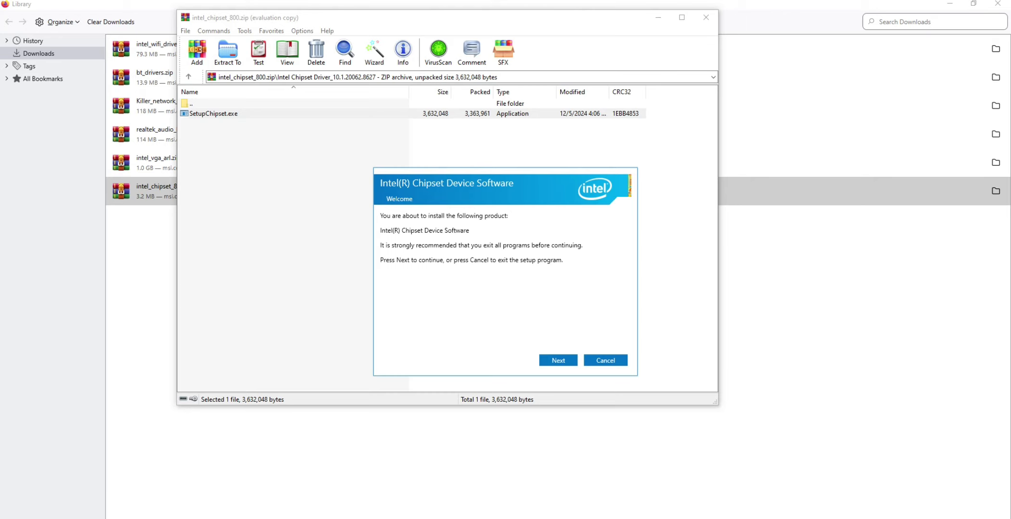
Proceed through the Intel Chipset Device Software wizard past the readme information and start the installation
key(Return)
key(Return)
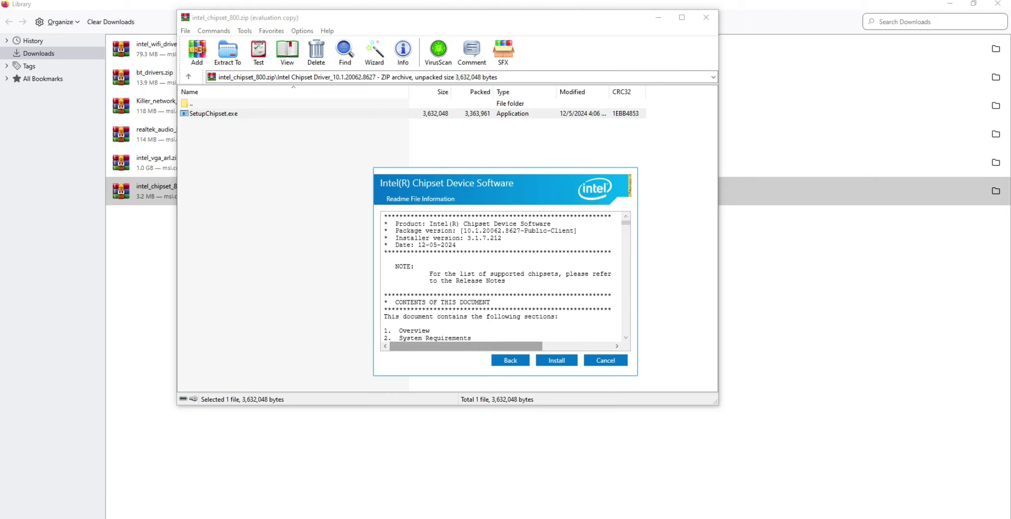
key(Return)
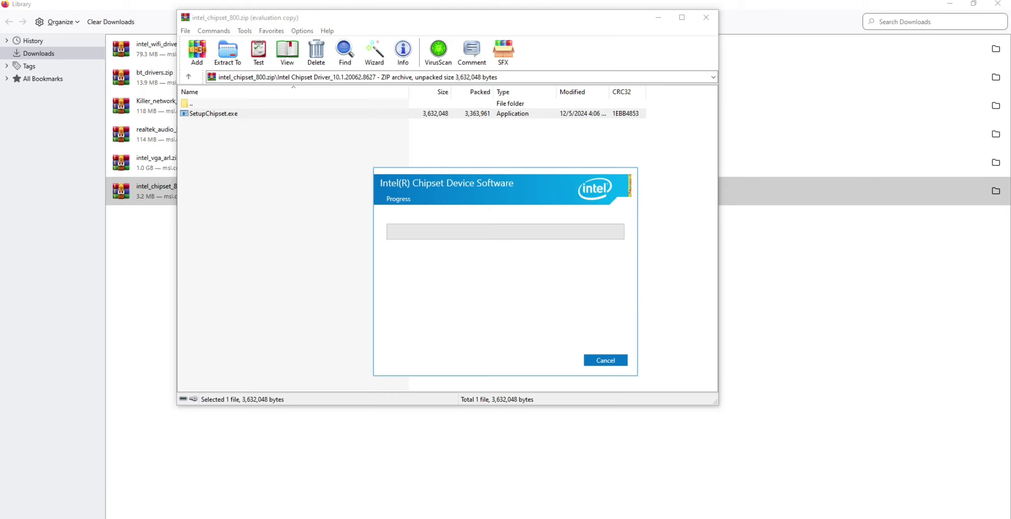